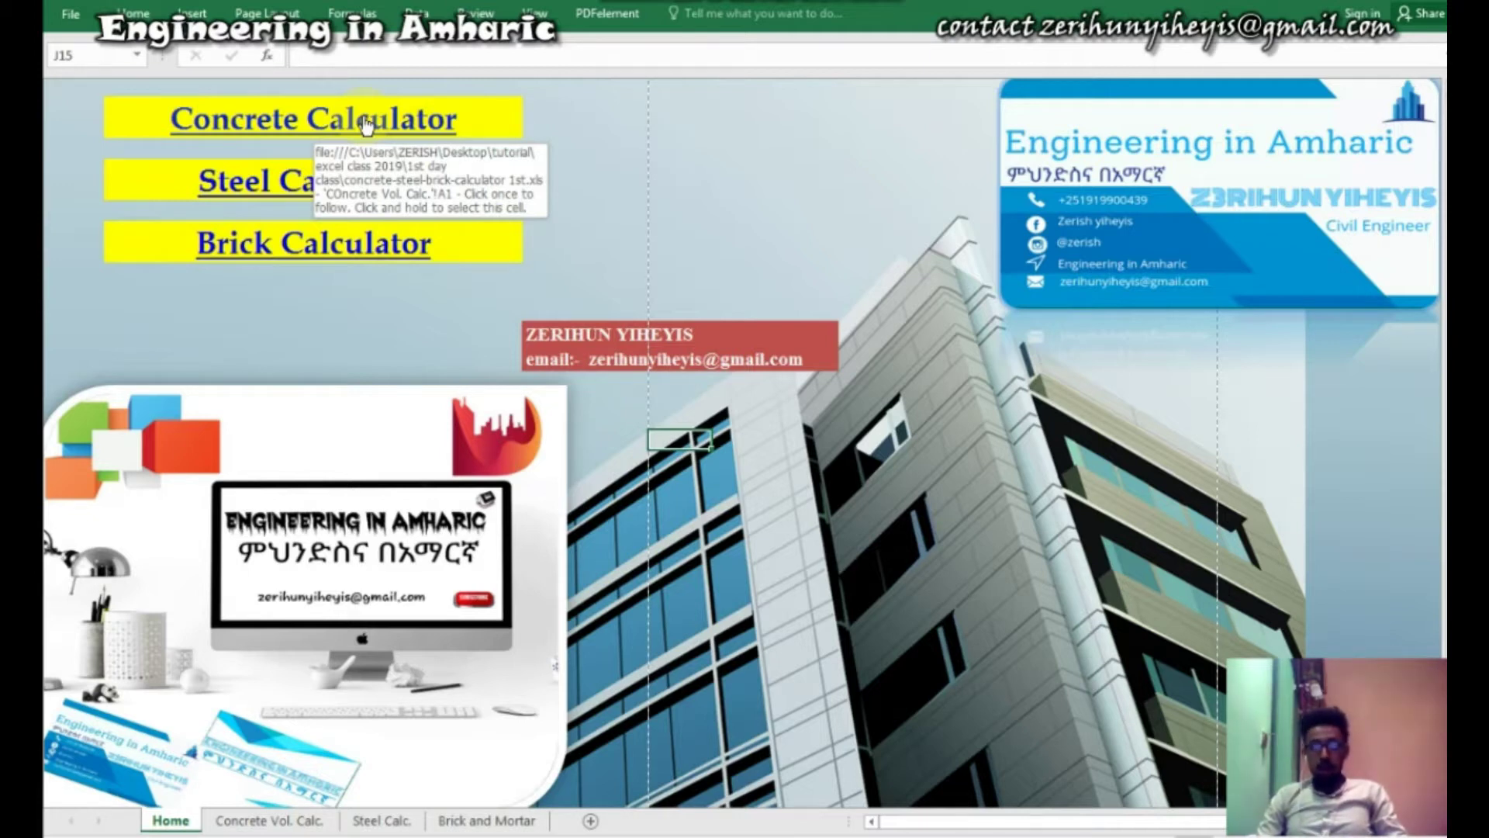
Open the Concrete Vol. Calc. sheet, peek at the round calculator, then return to the square one.
left_click(366, 122)
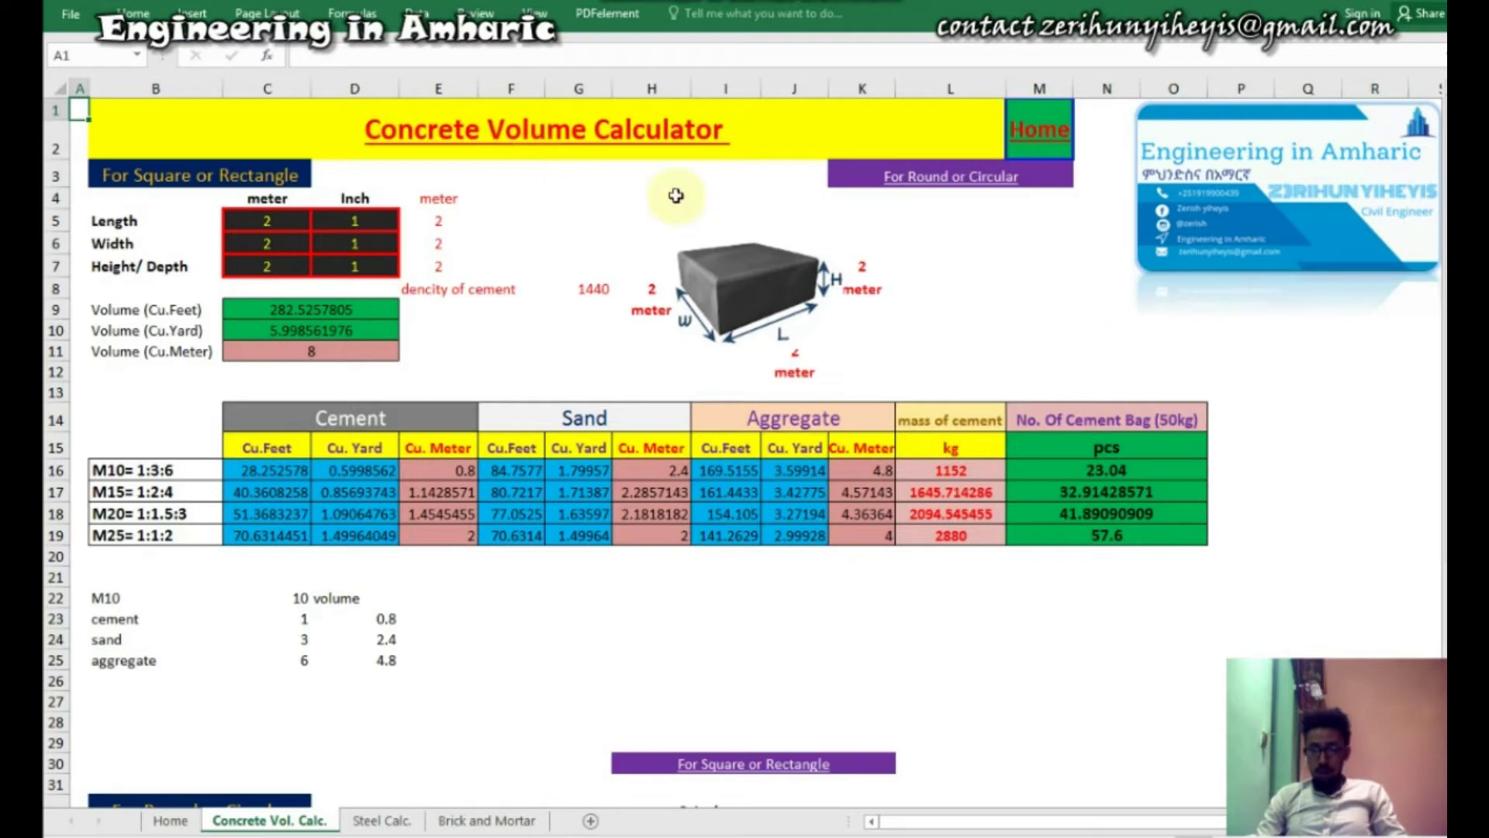
left_click(931, 186)
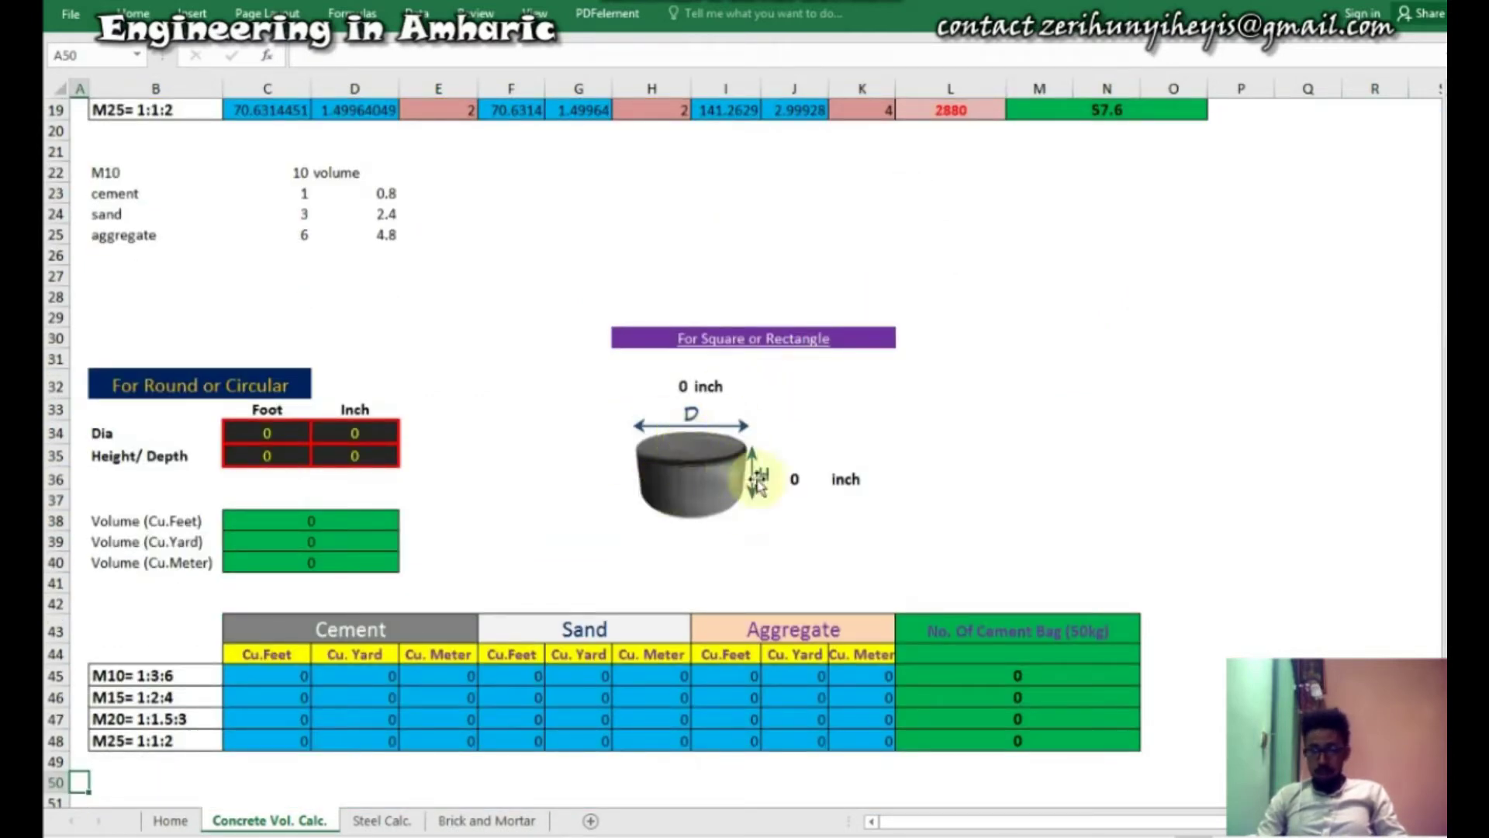
left_click(766, 341)
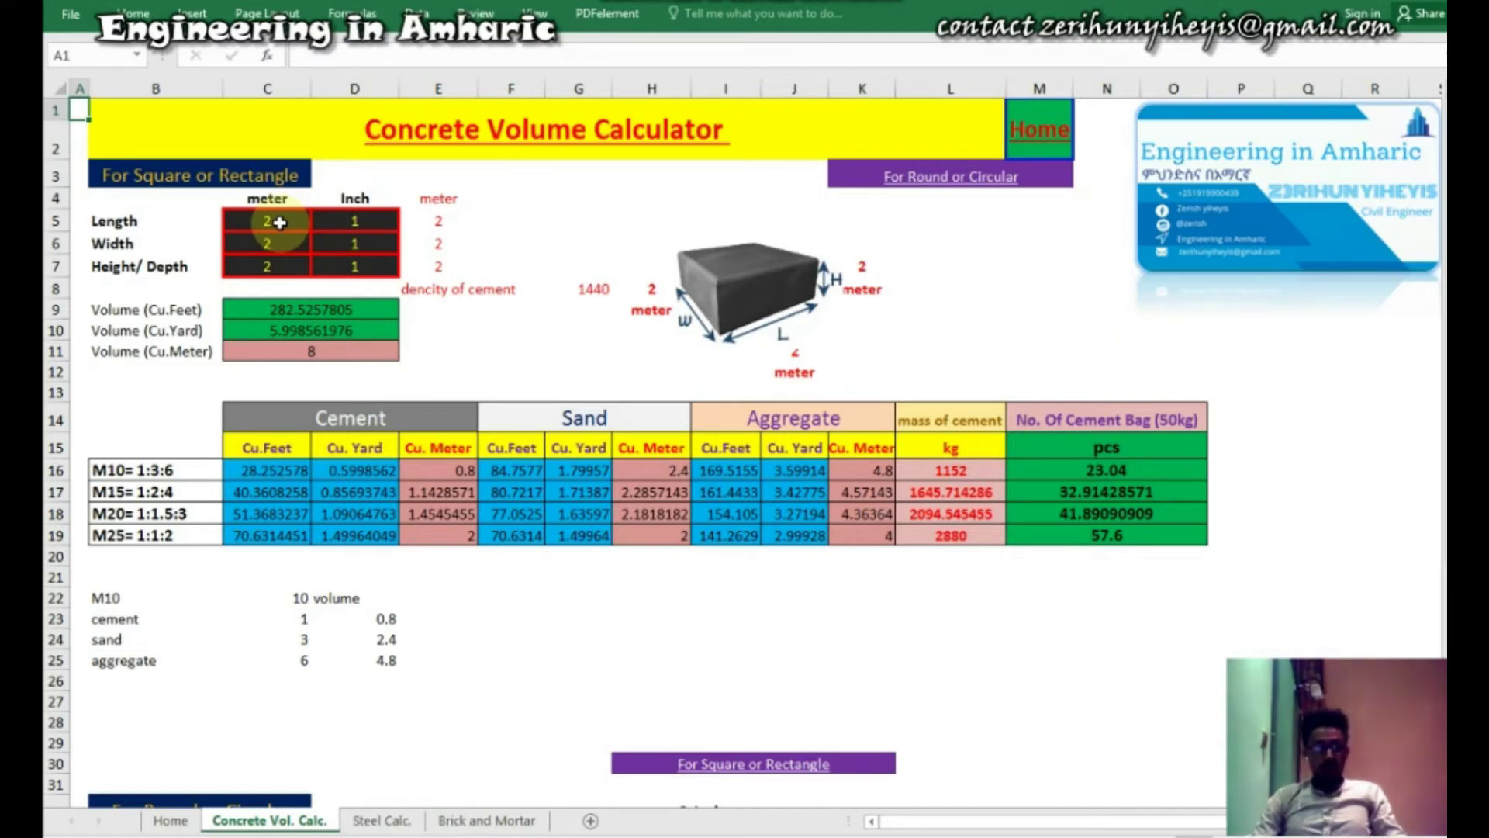
left_click(279, 223)
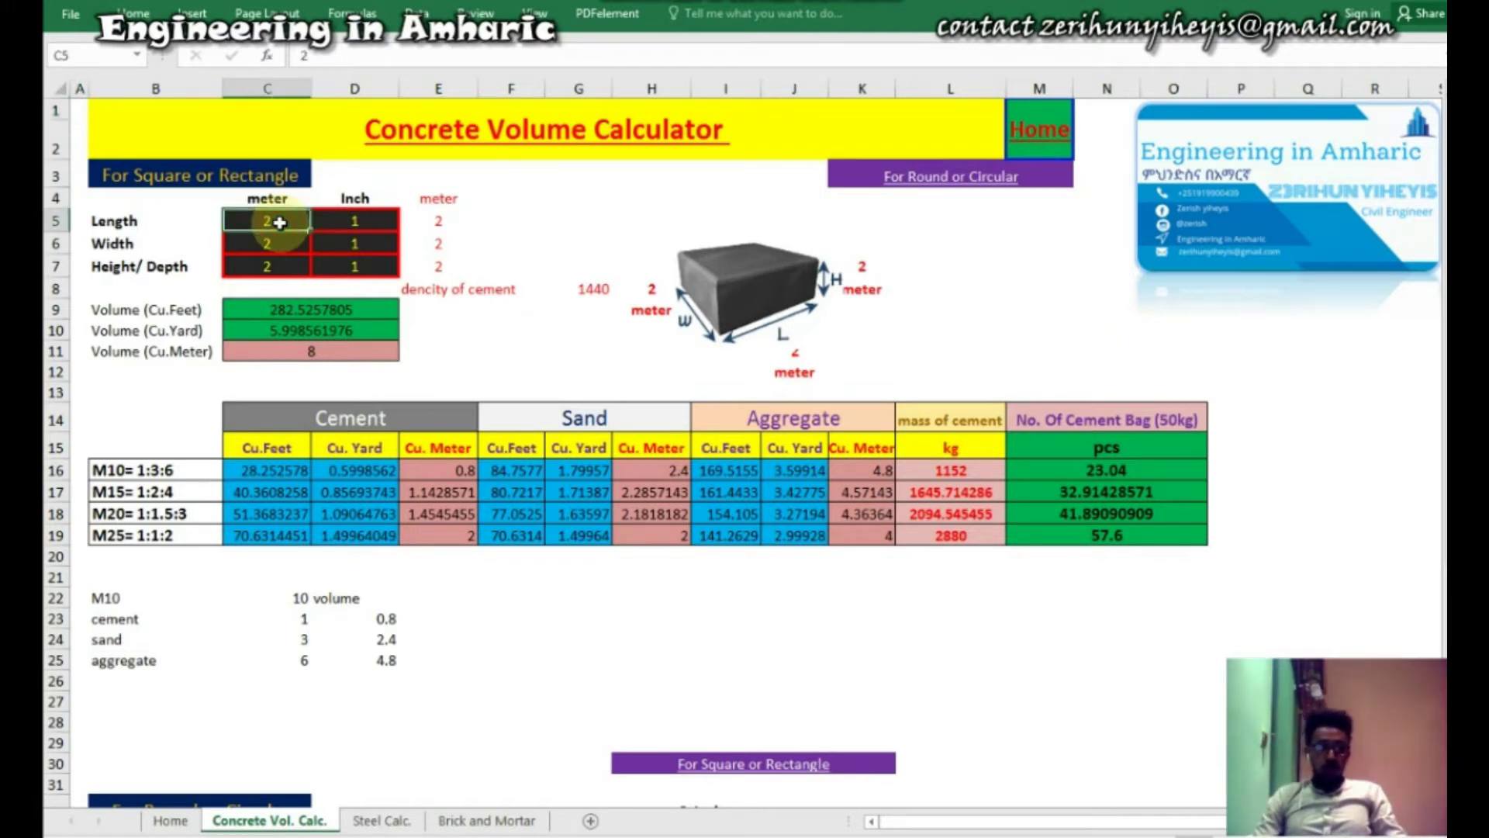
left_click(369, 214)
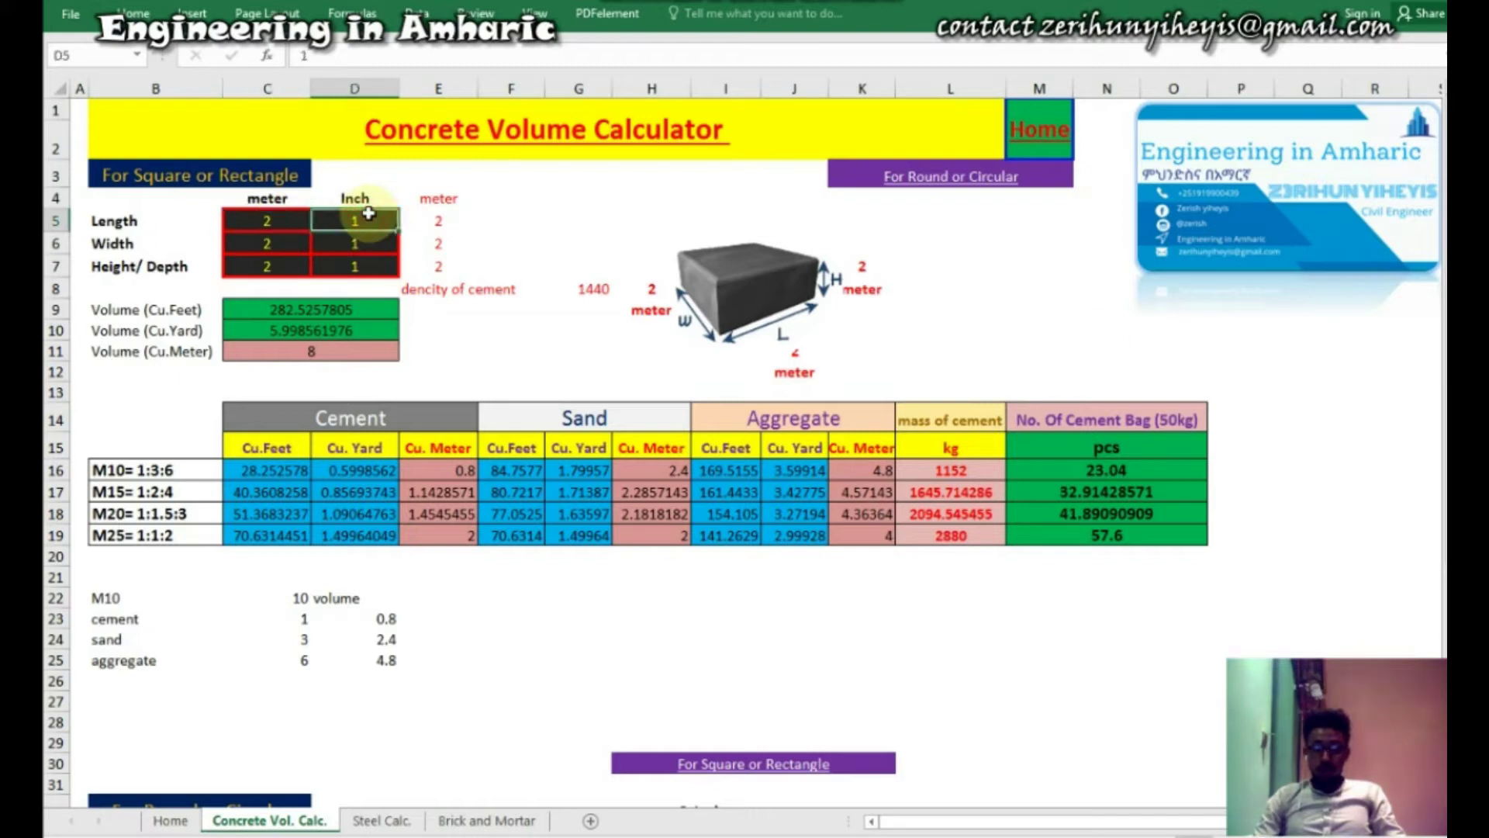
left_click(275, 225)
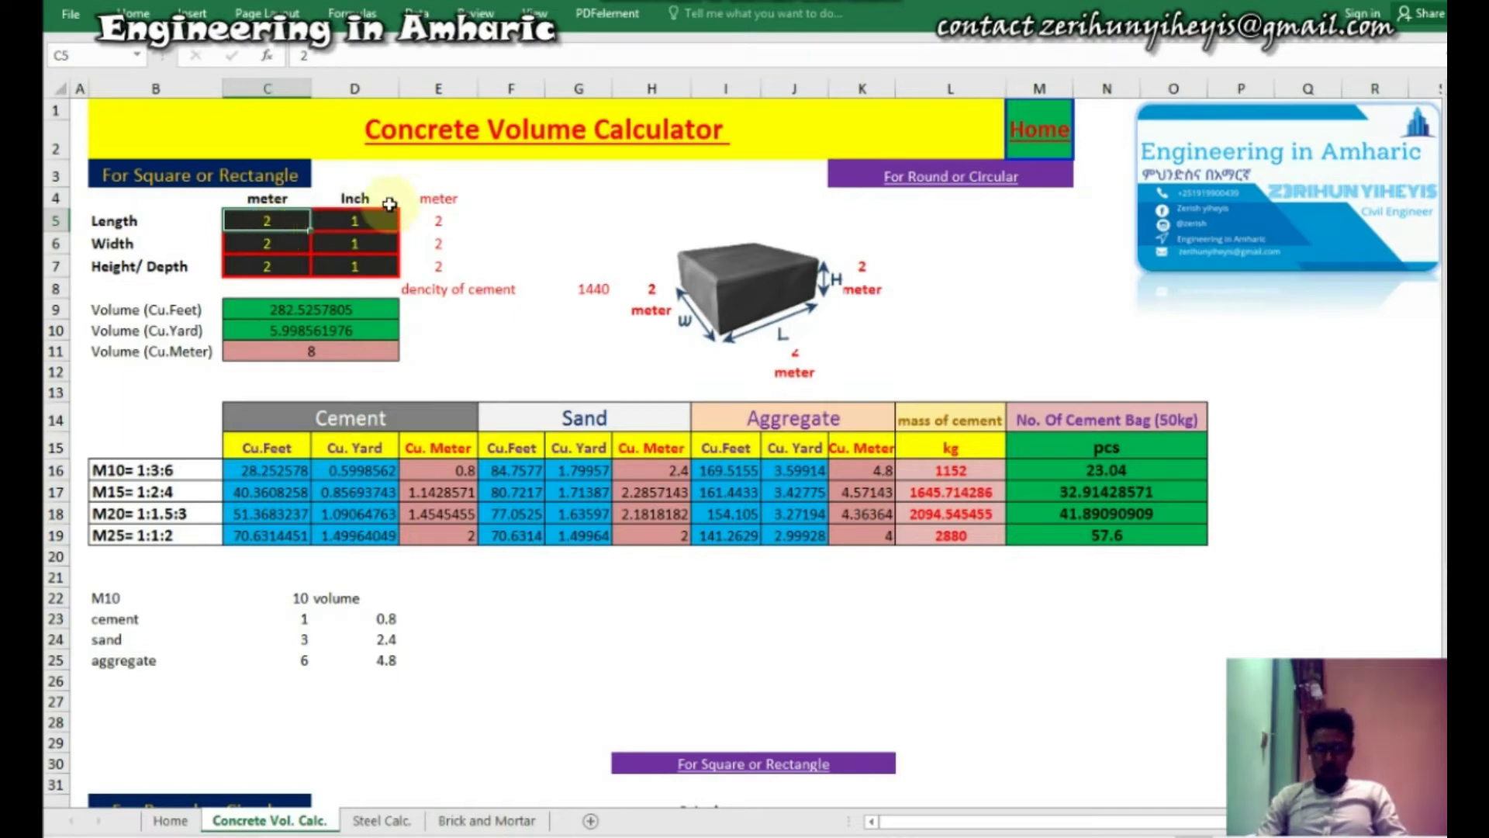
left_click(357, 221)
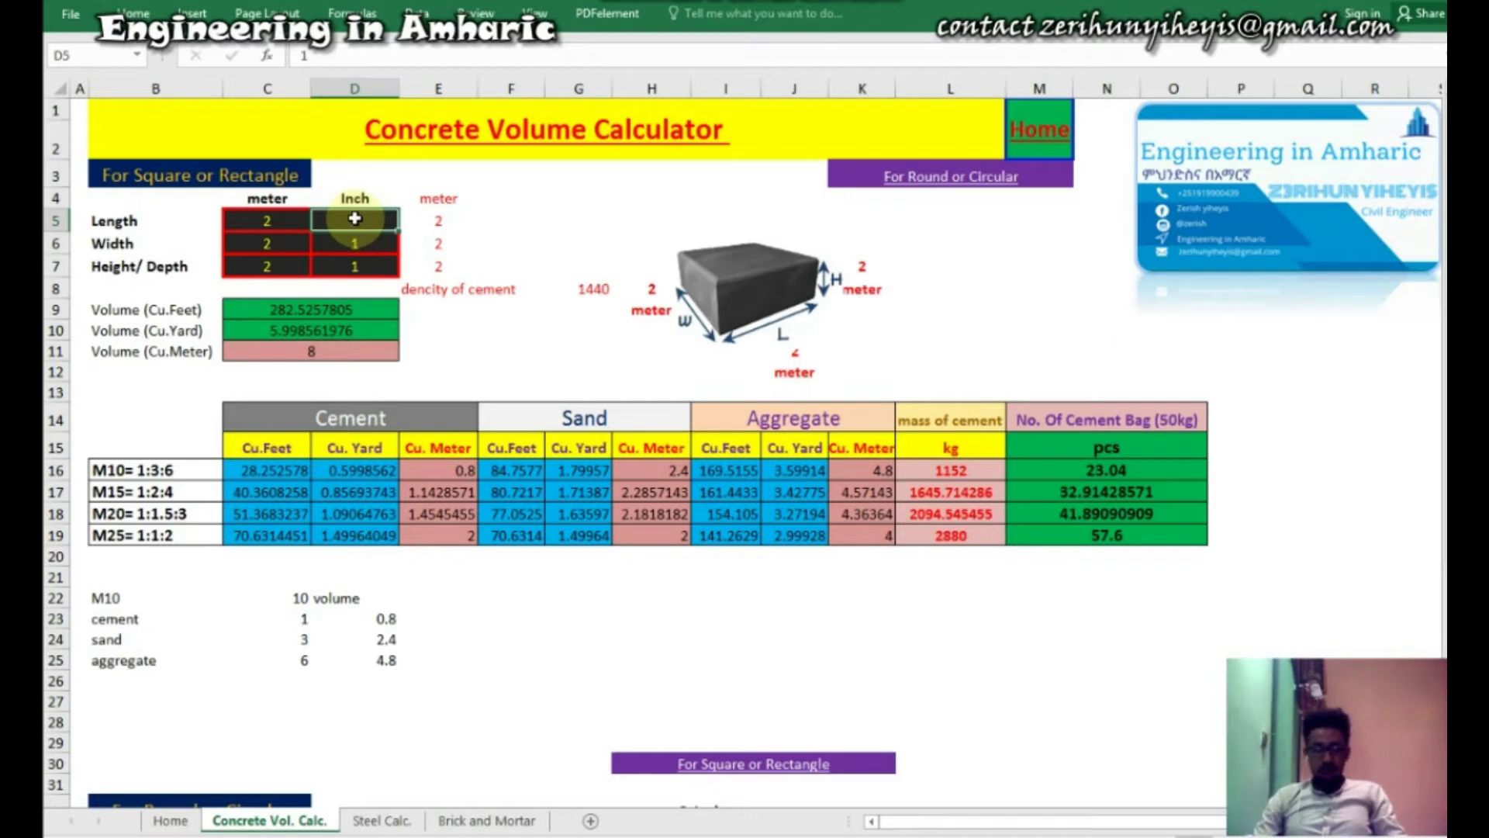
left_click(269, 223)
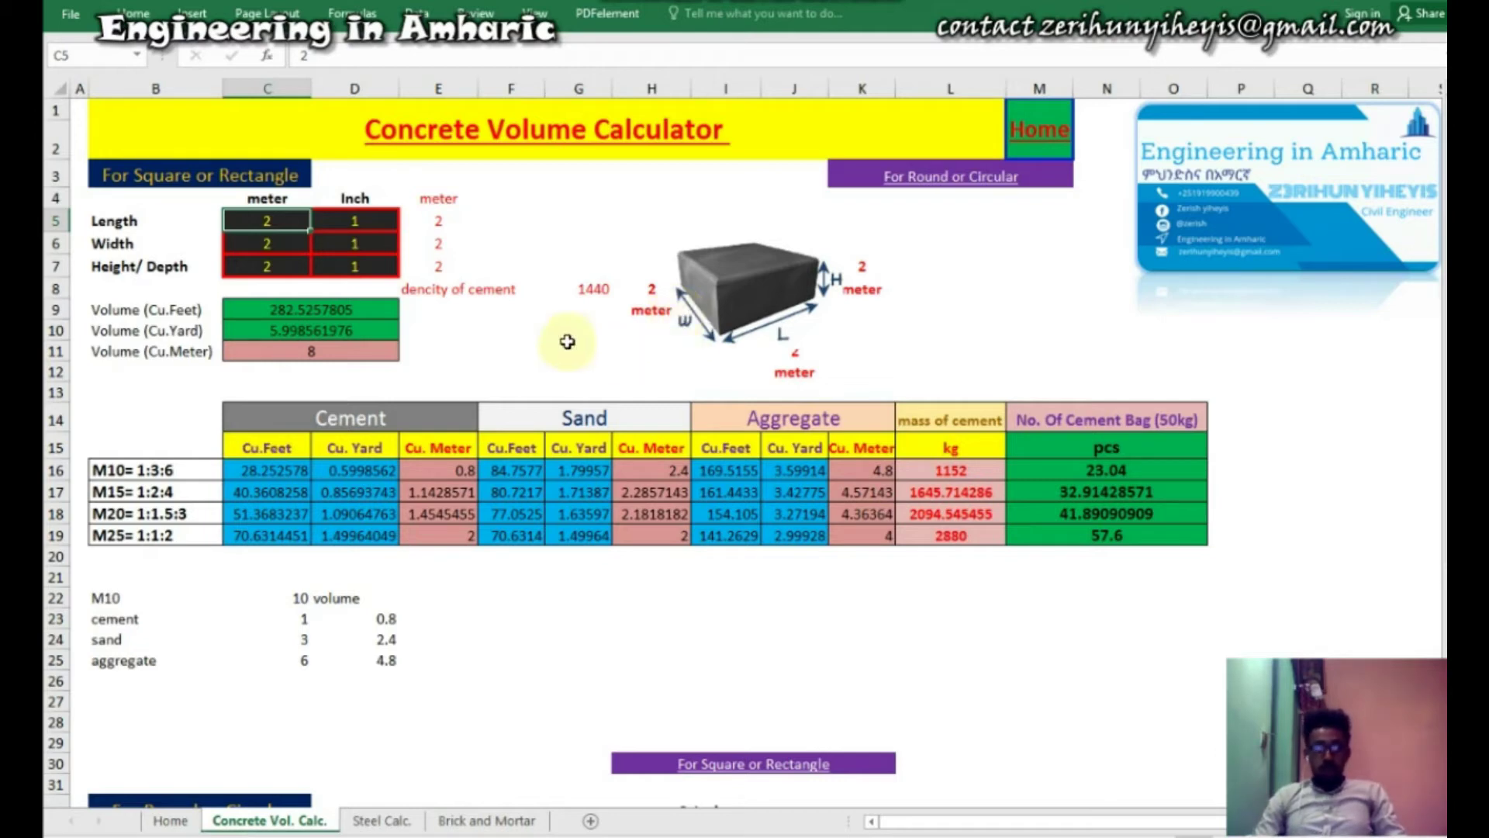
left_click(309, 353)
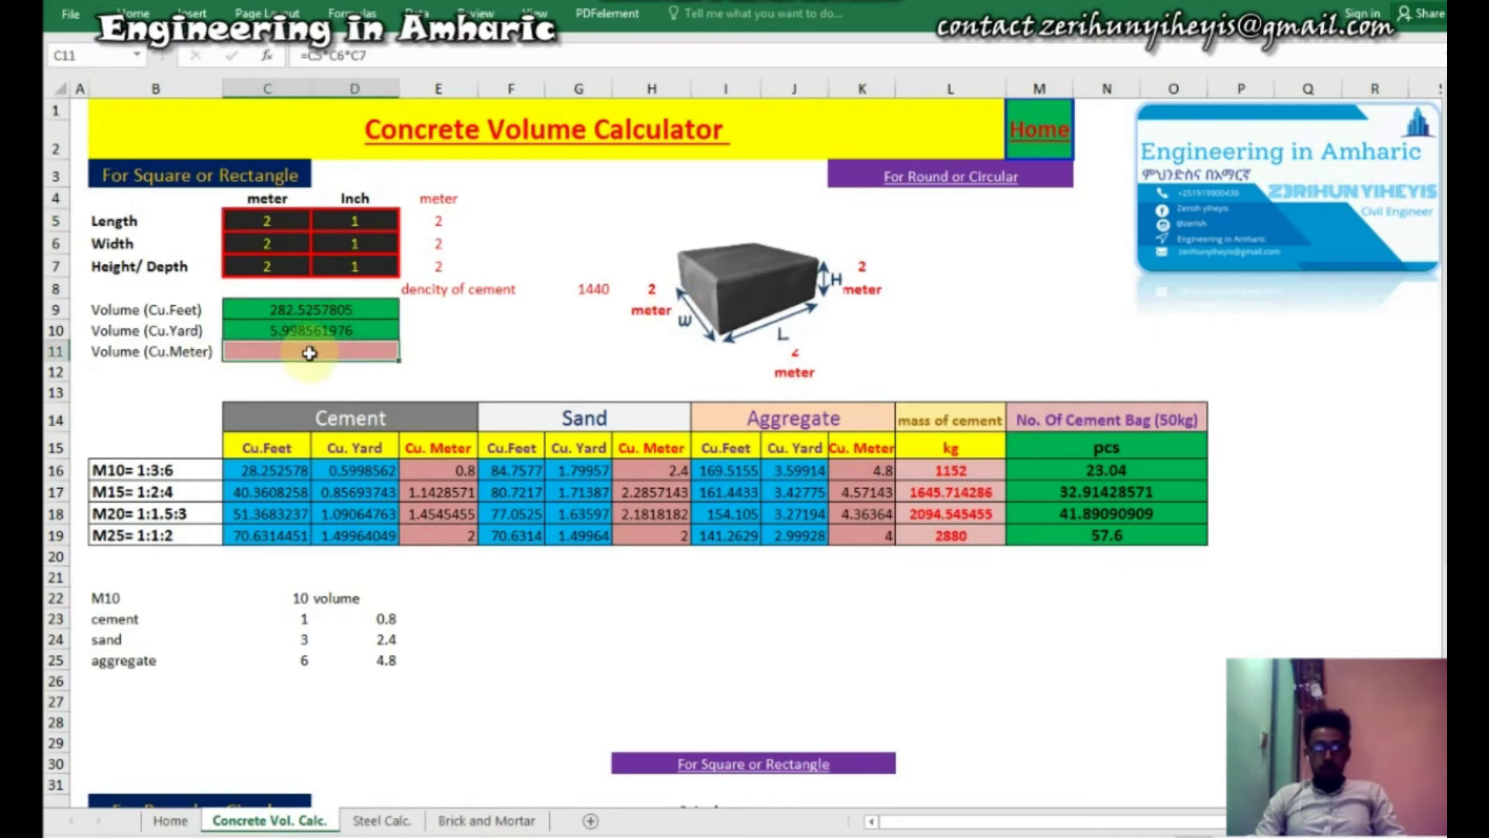
double_click(309, 353)
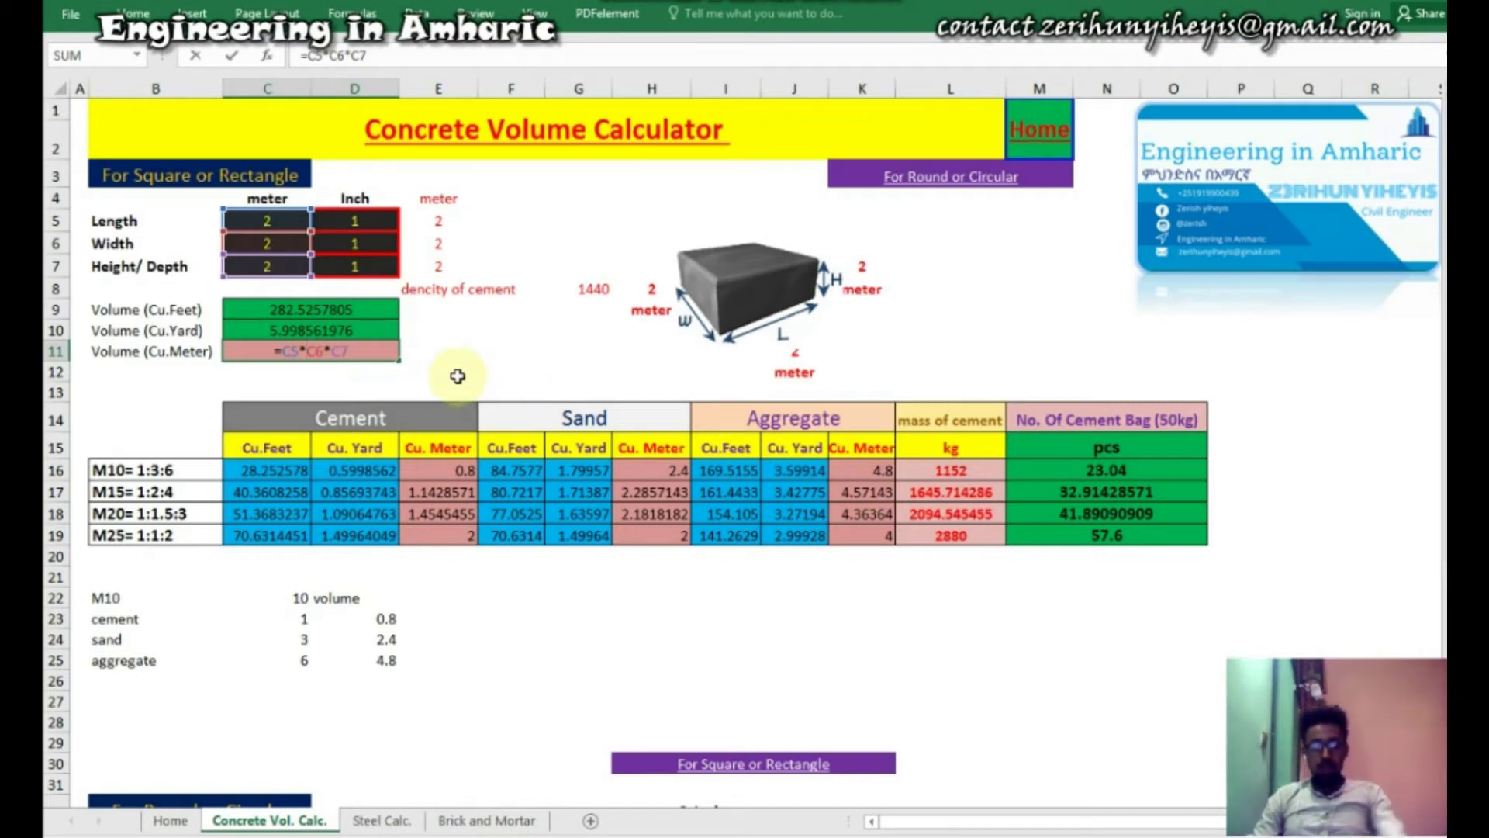
key("Escape")
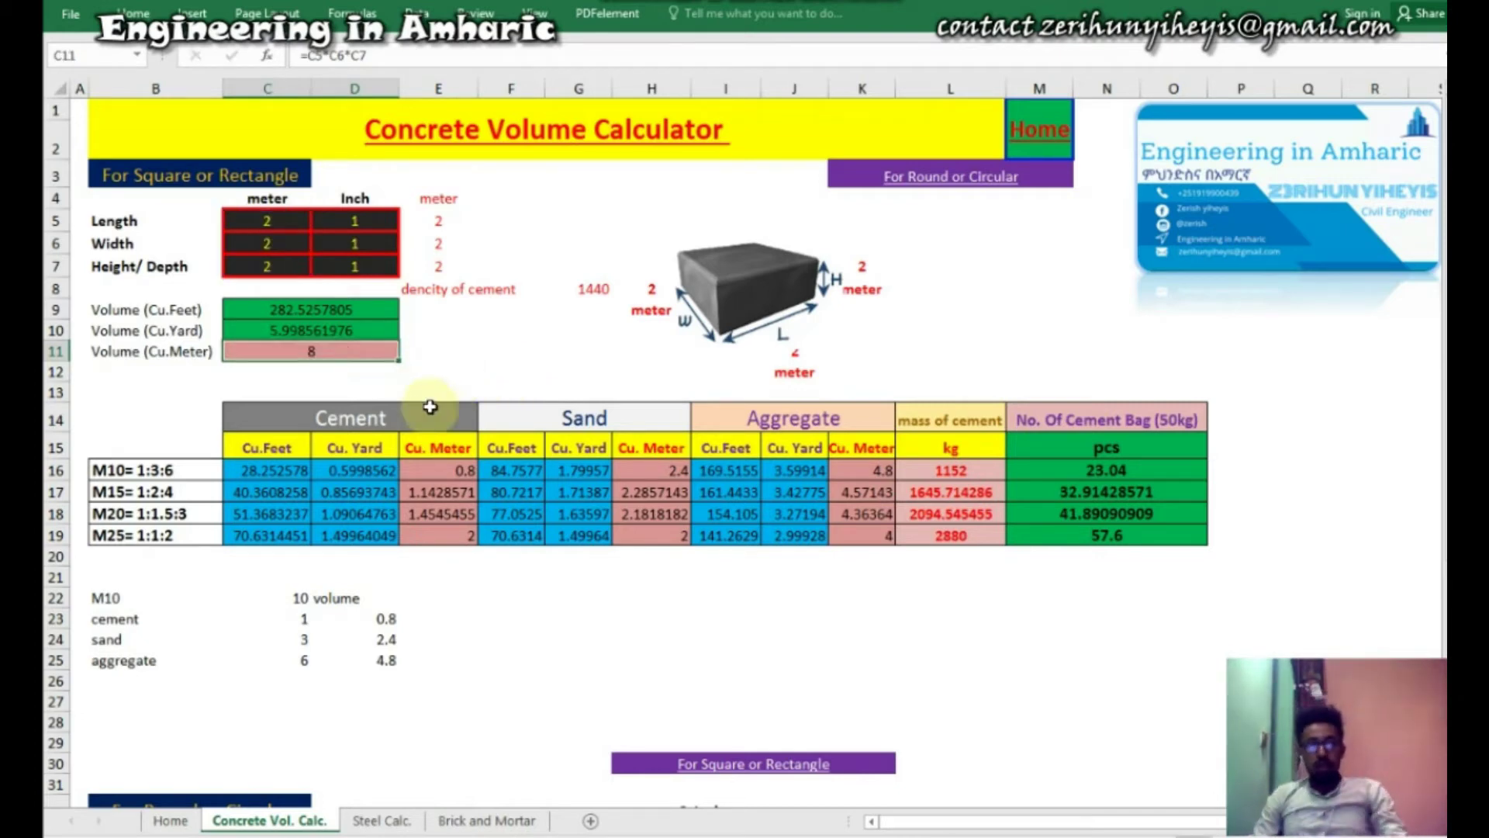
left_click(317, 333)
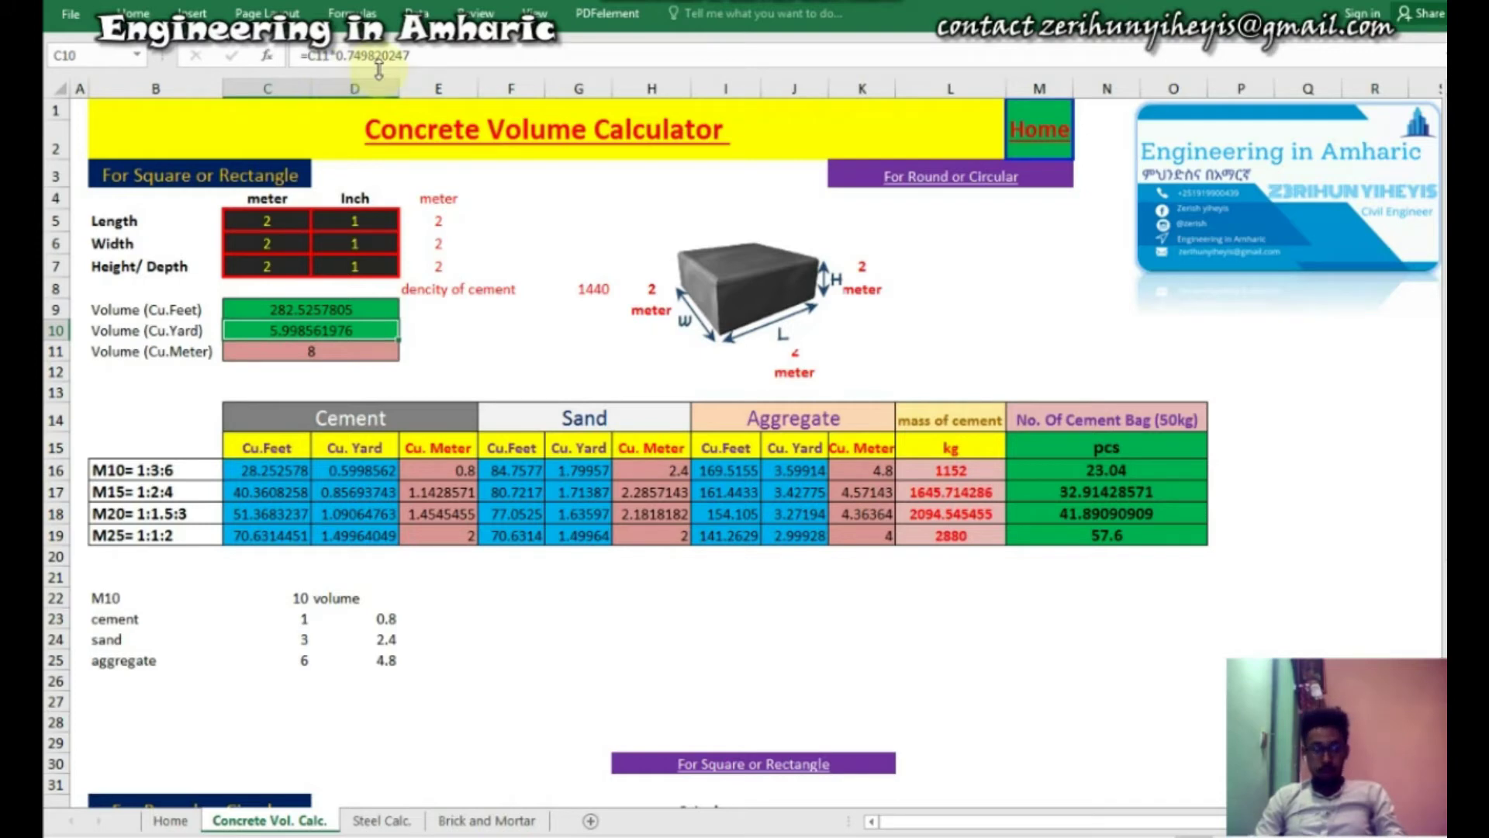
left_click(303, 312)
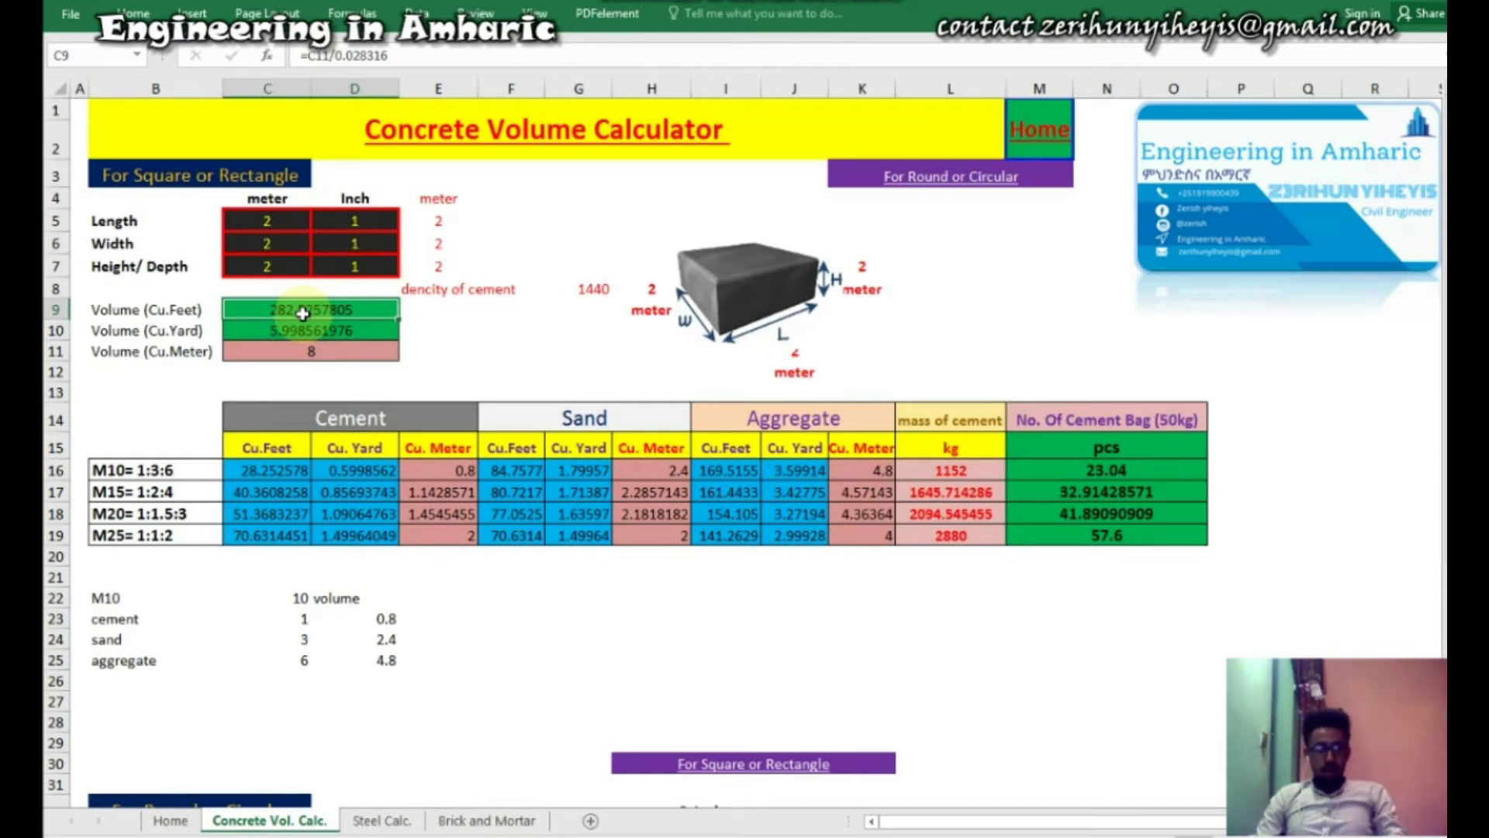
left_click(297, 349)
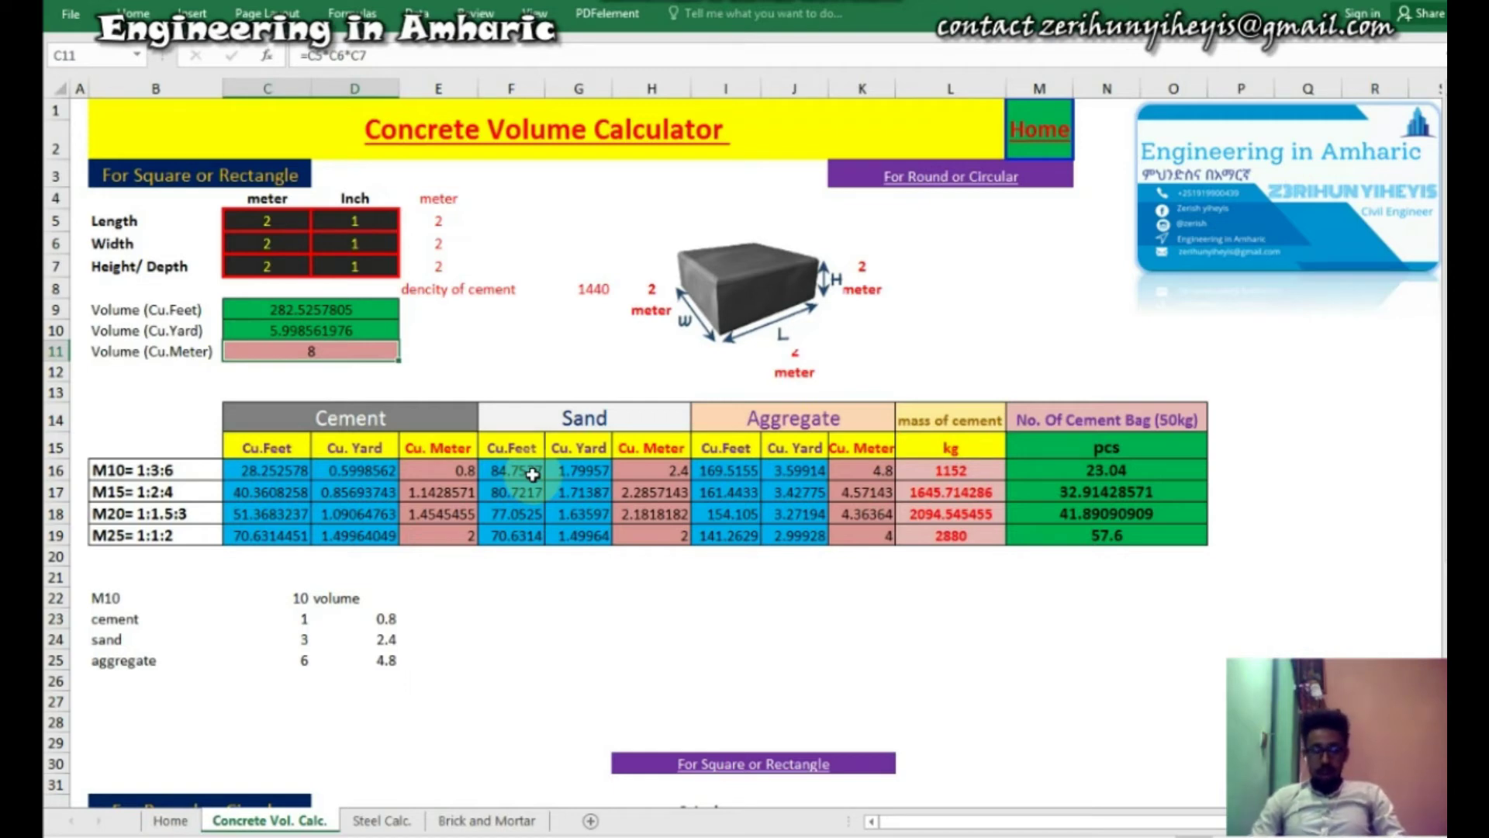
left_click(140, 619)
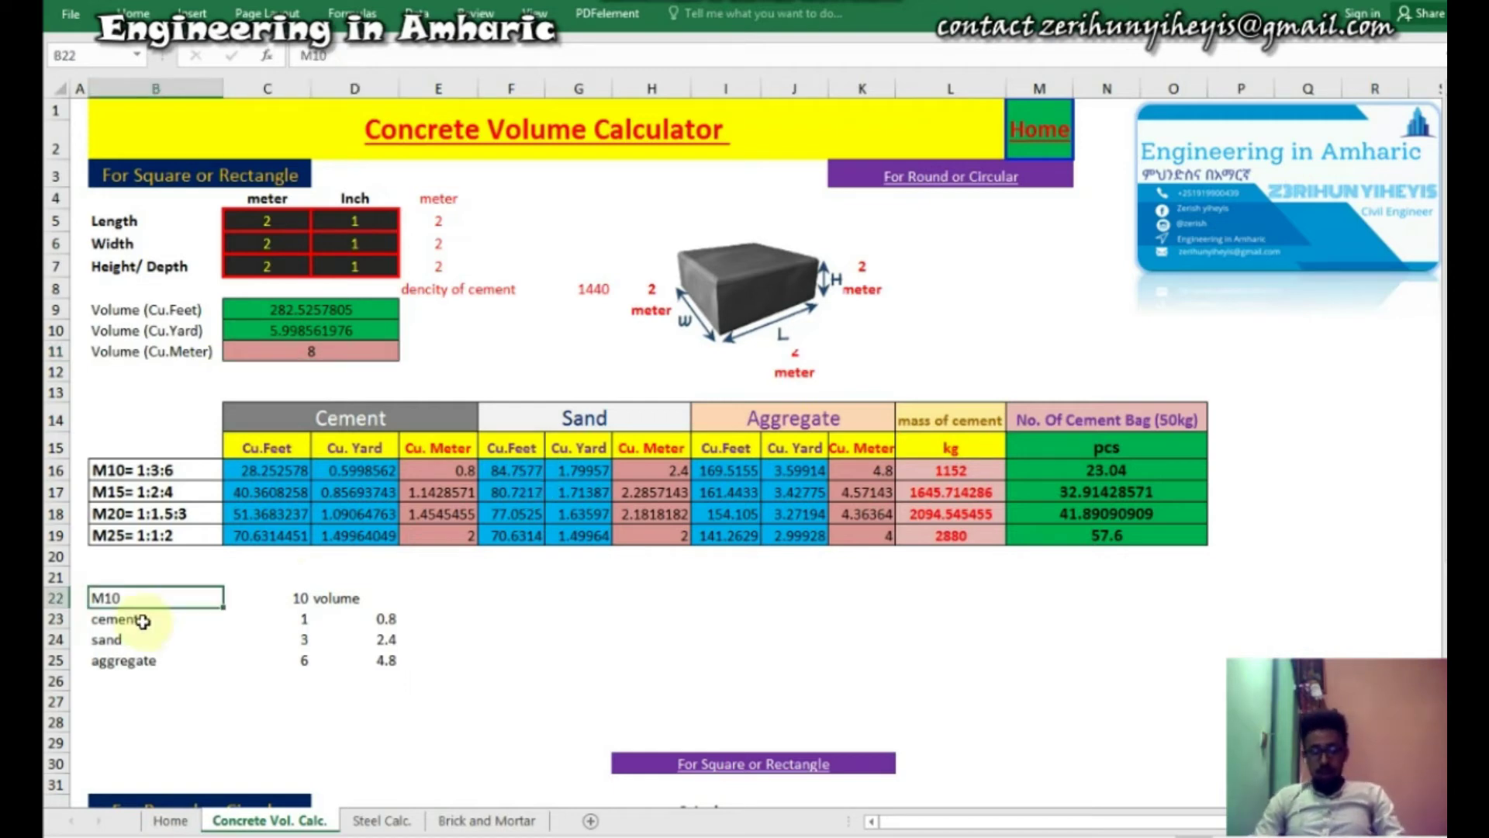
left_click(121, 642)
left_click(132, 661)
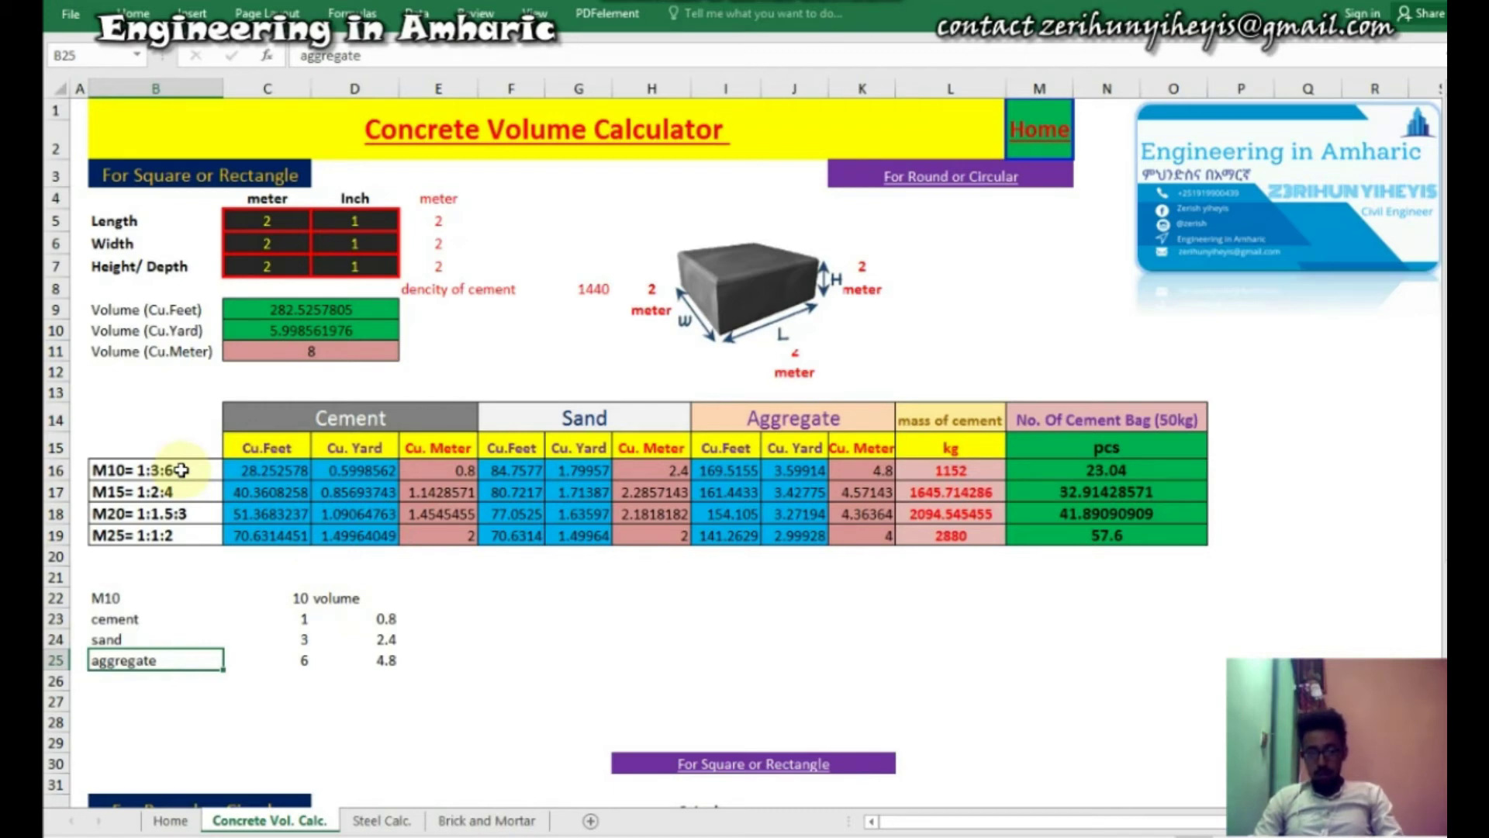
left_click(299, 599)
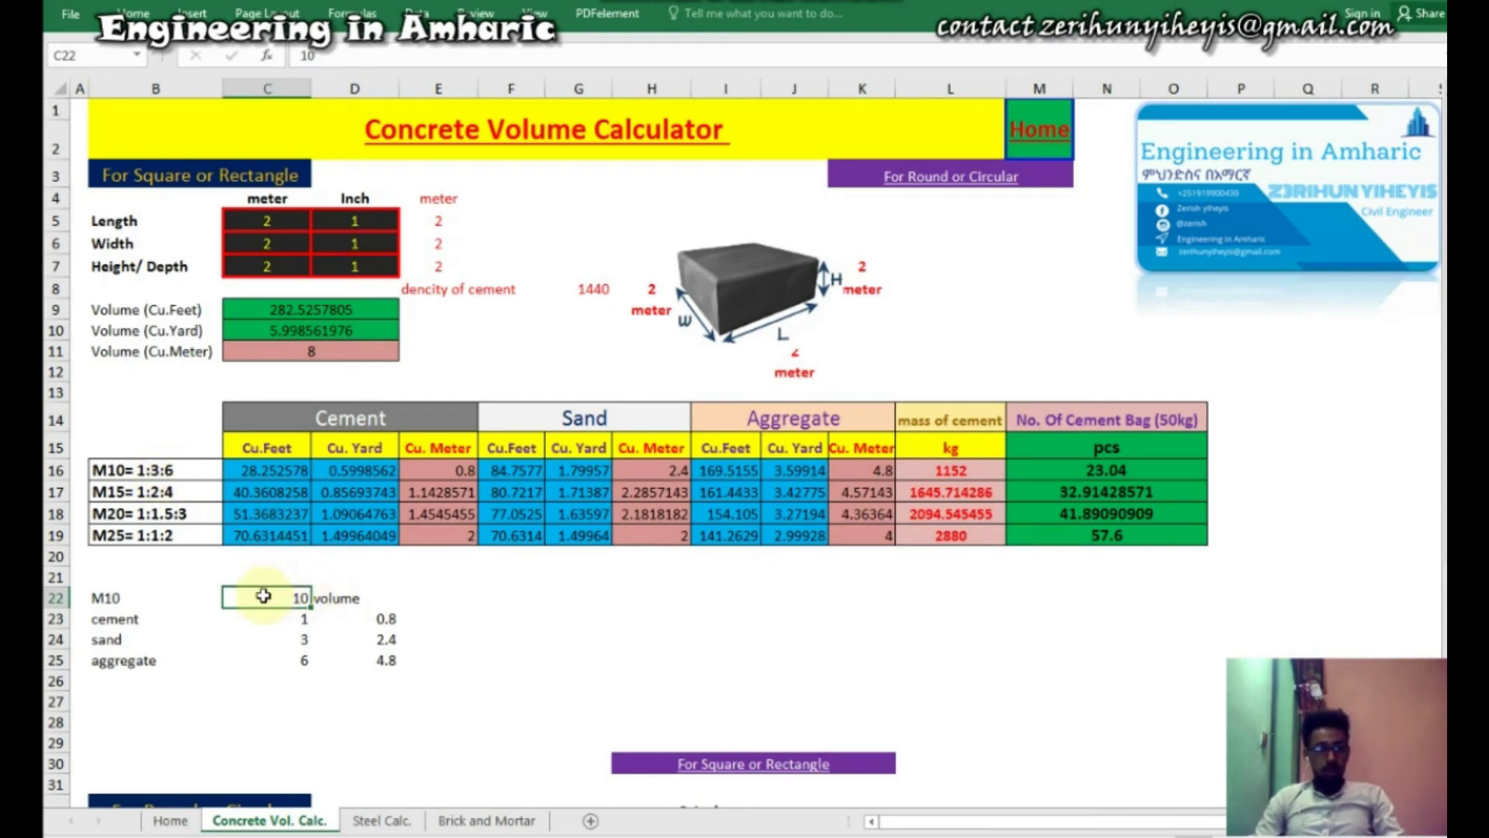
left_click(319, 350)
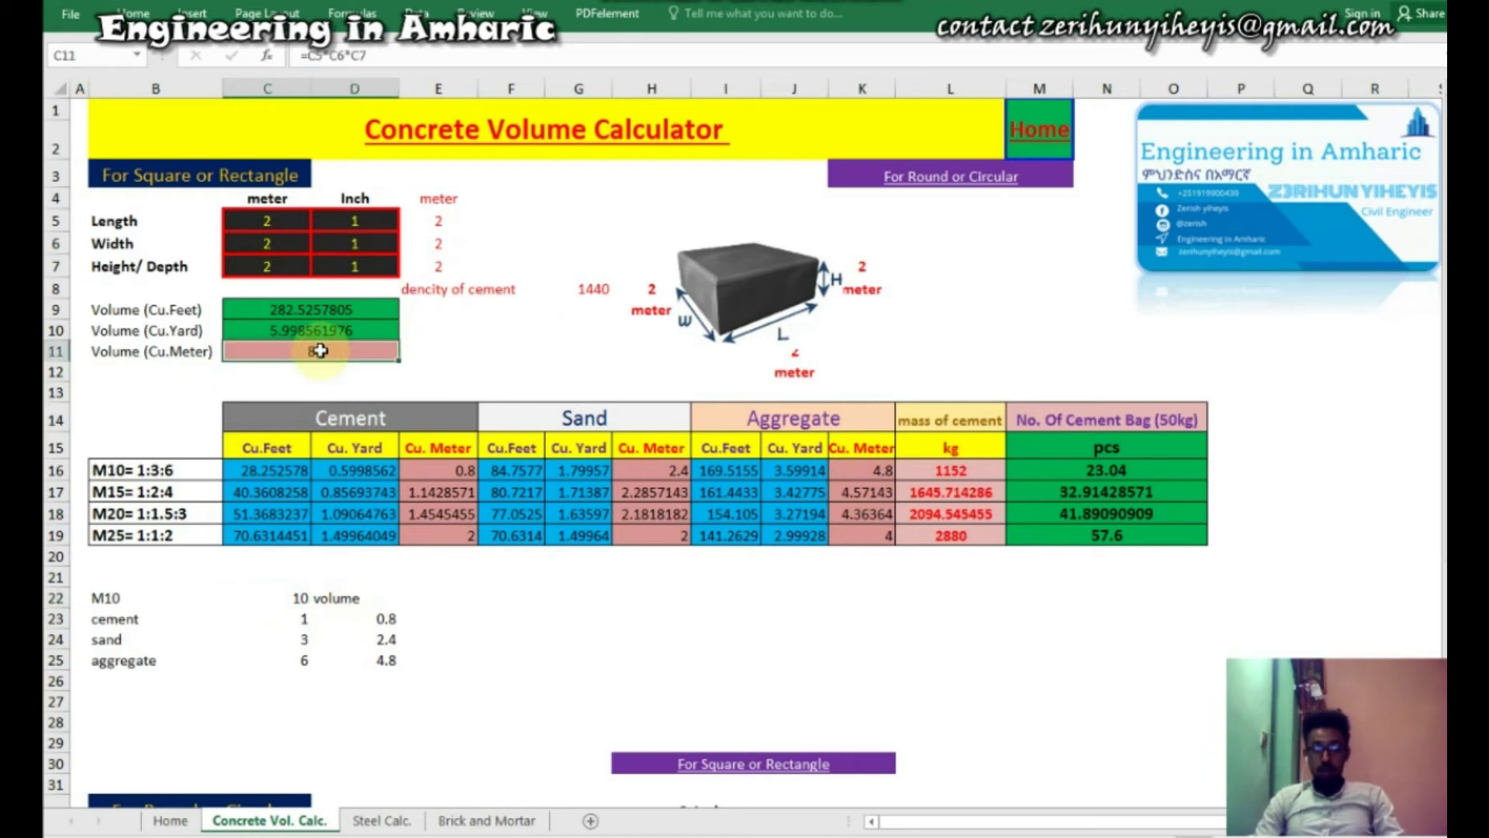
left_click(378, 617)
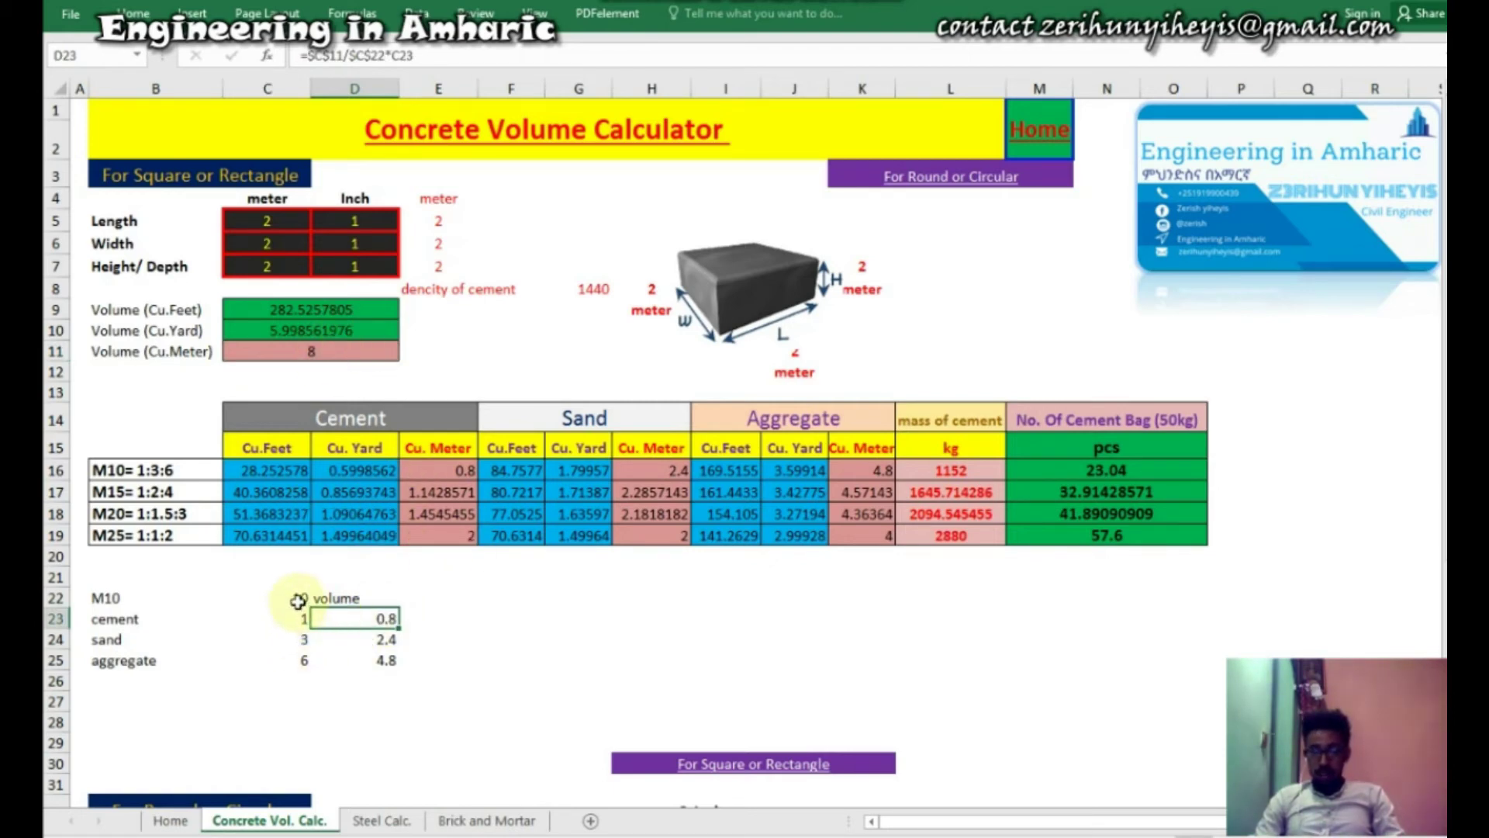
double_click(387, 619)
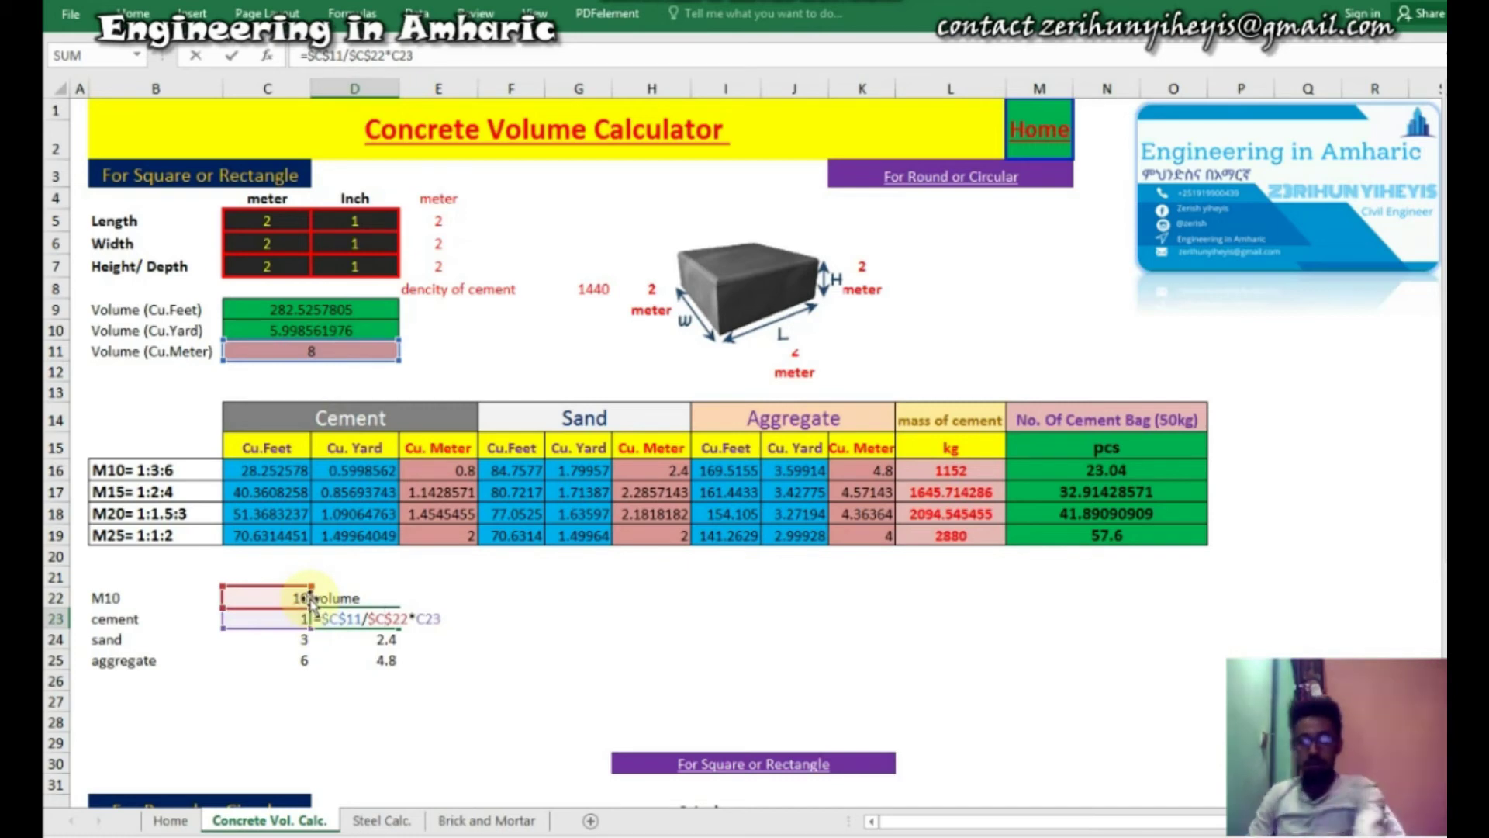
key("Return")
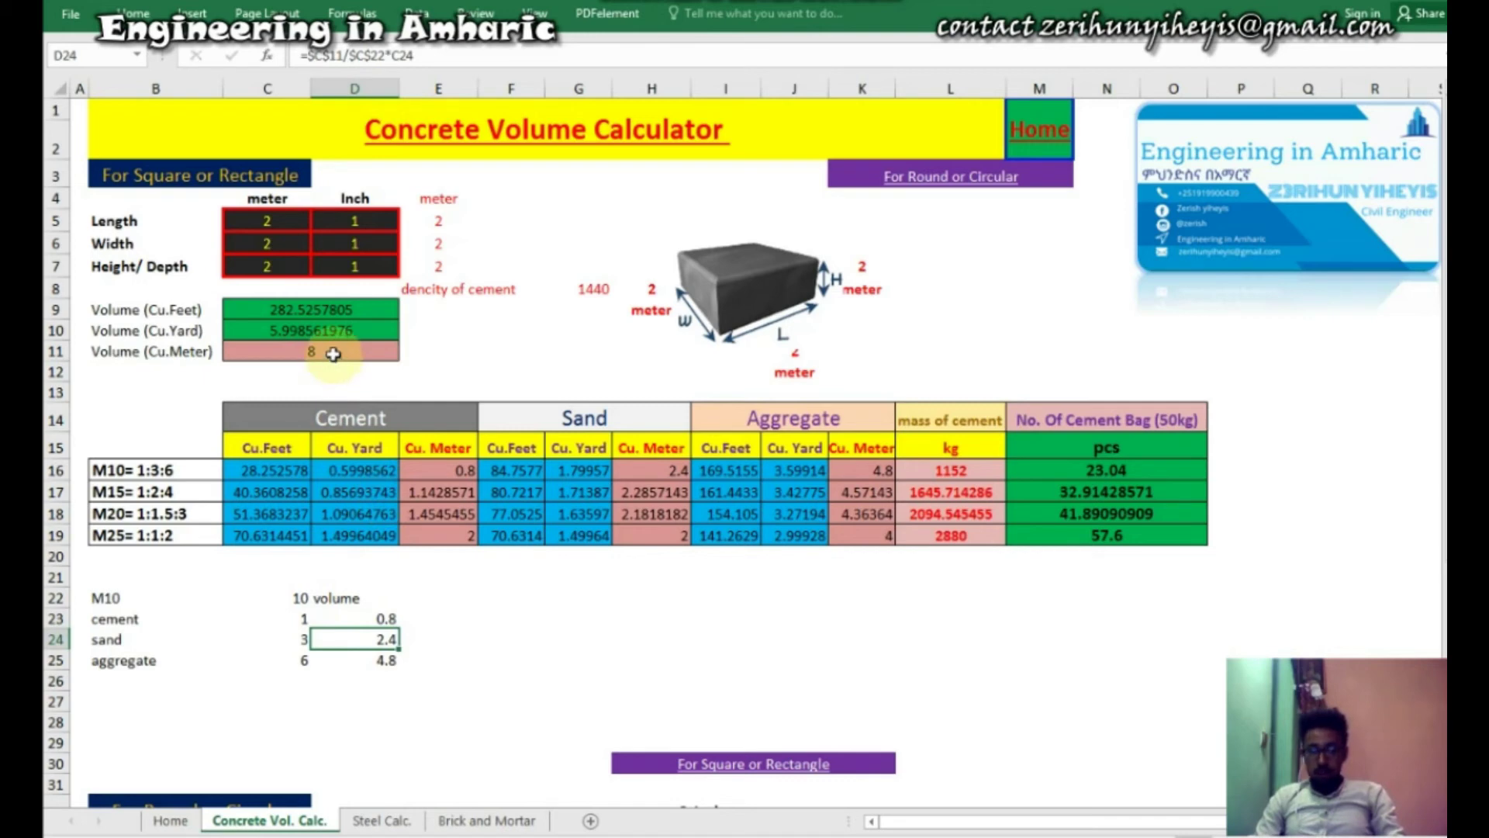
left_click(299, 597)
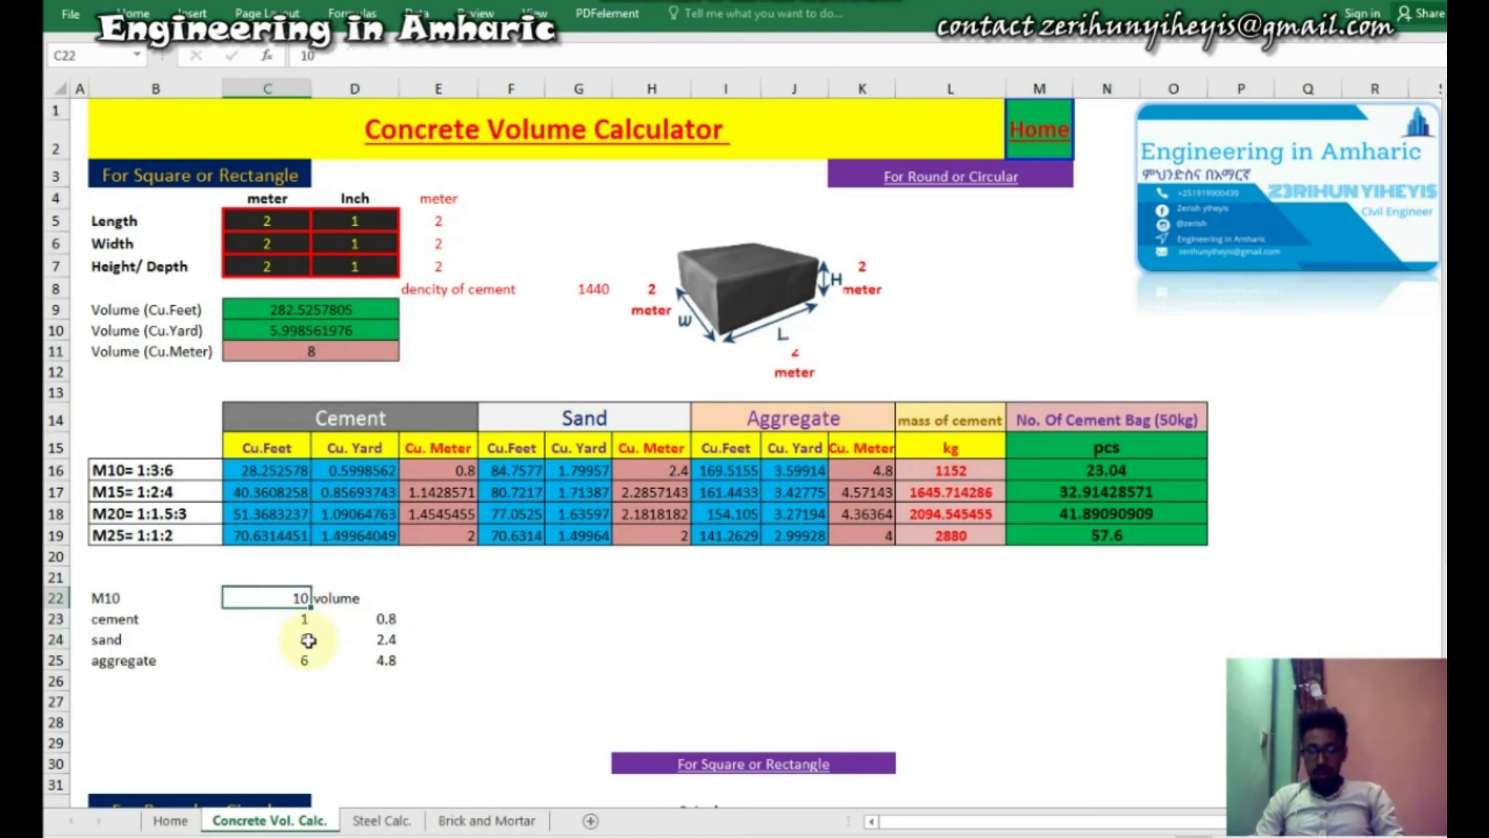
left_click(308, 640)
left_click(381, 640)
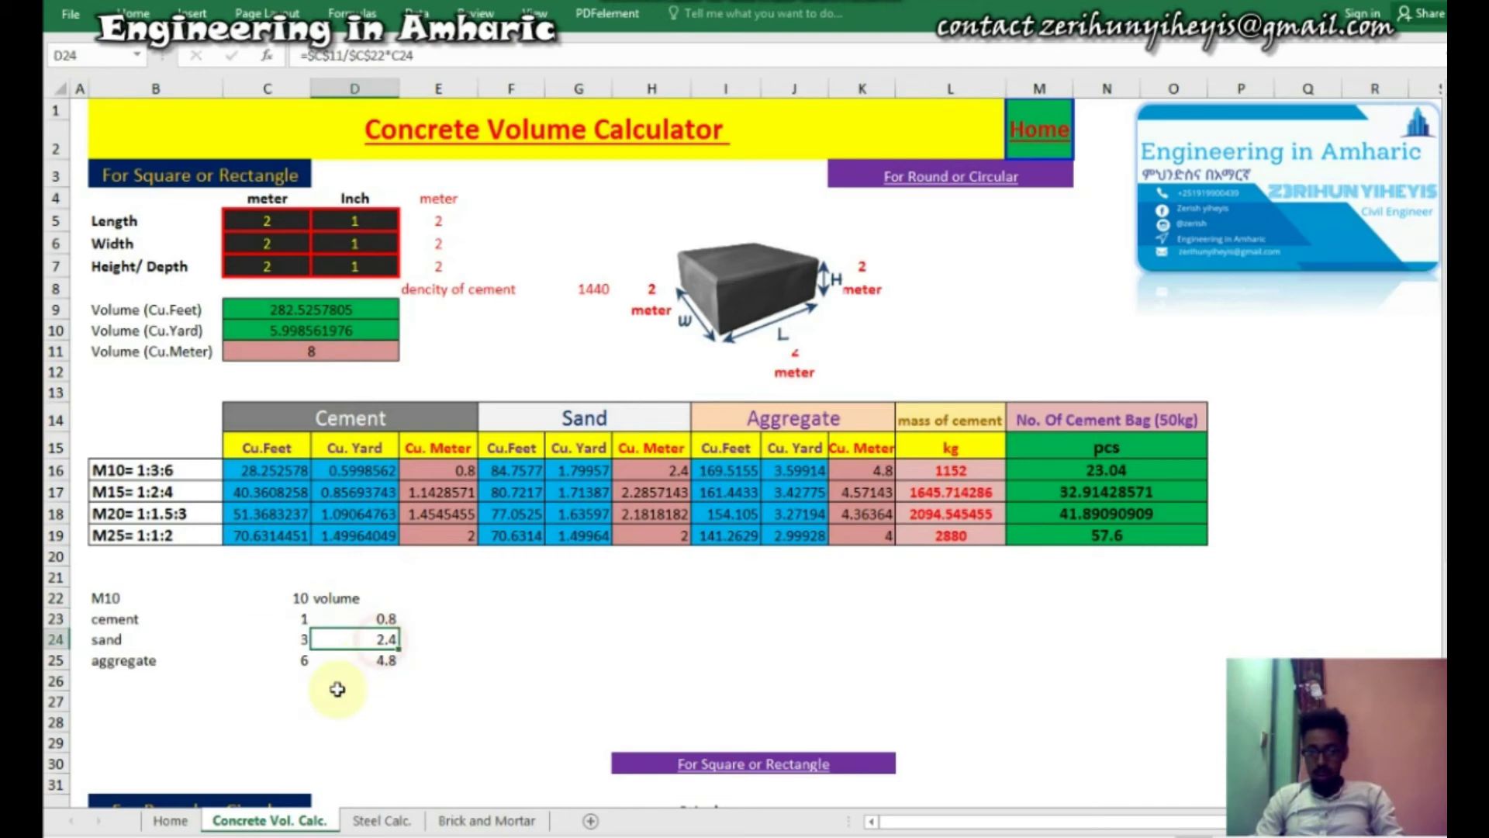
left_click(299, 354)
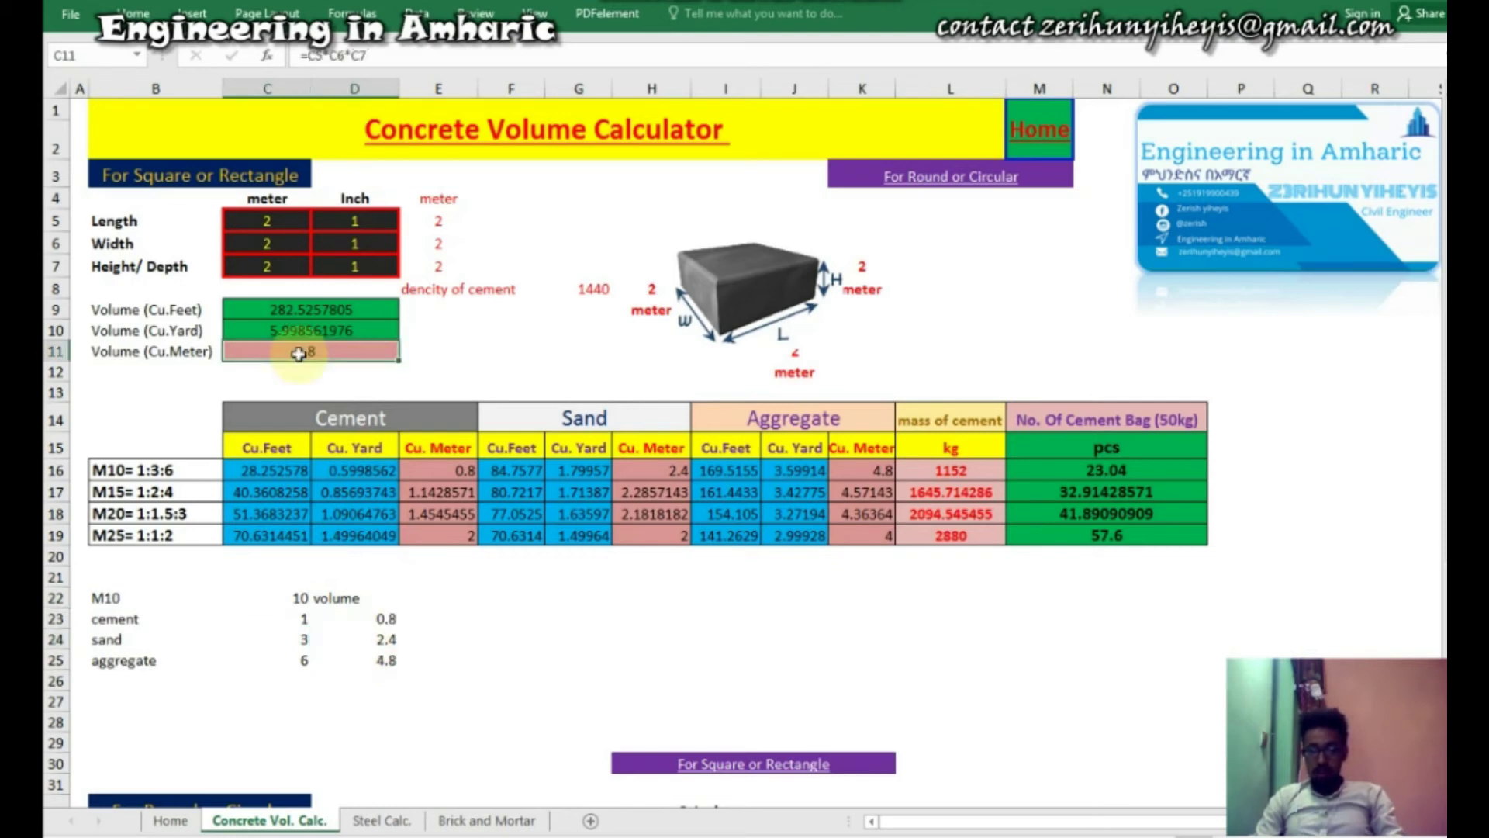
left_click(302, 598)
left_click(305, 640)
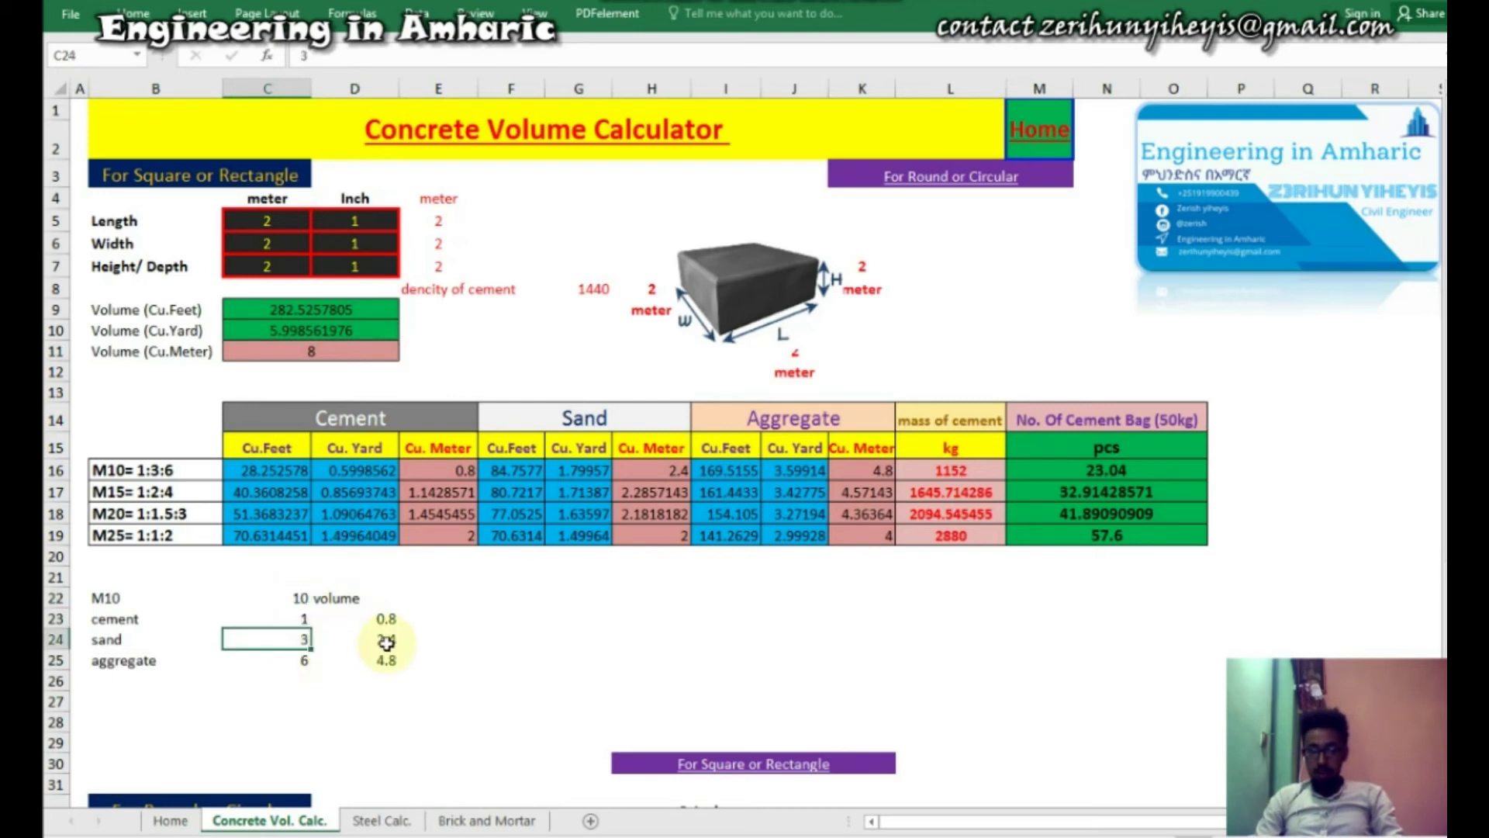
left_click(386, 670)
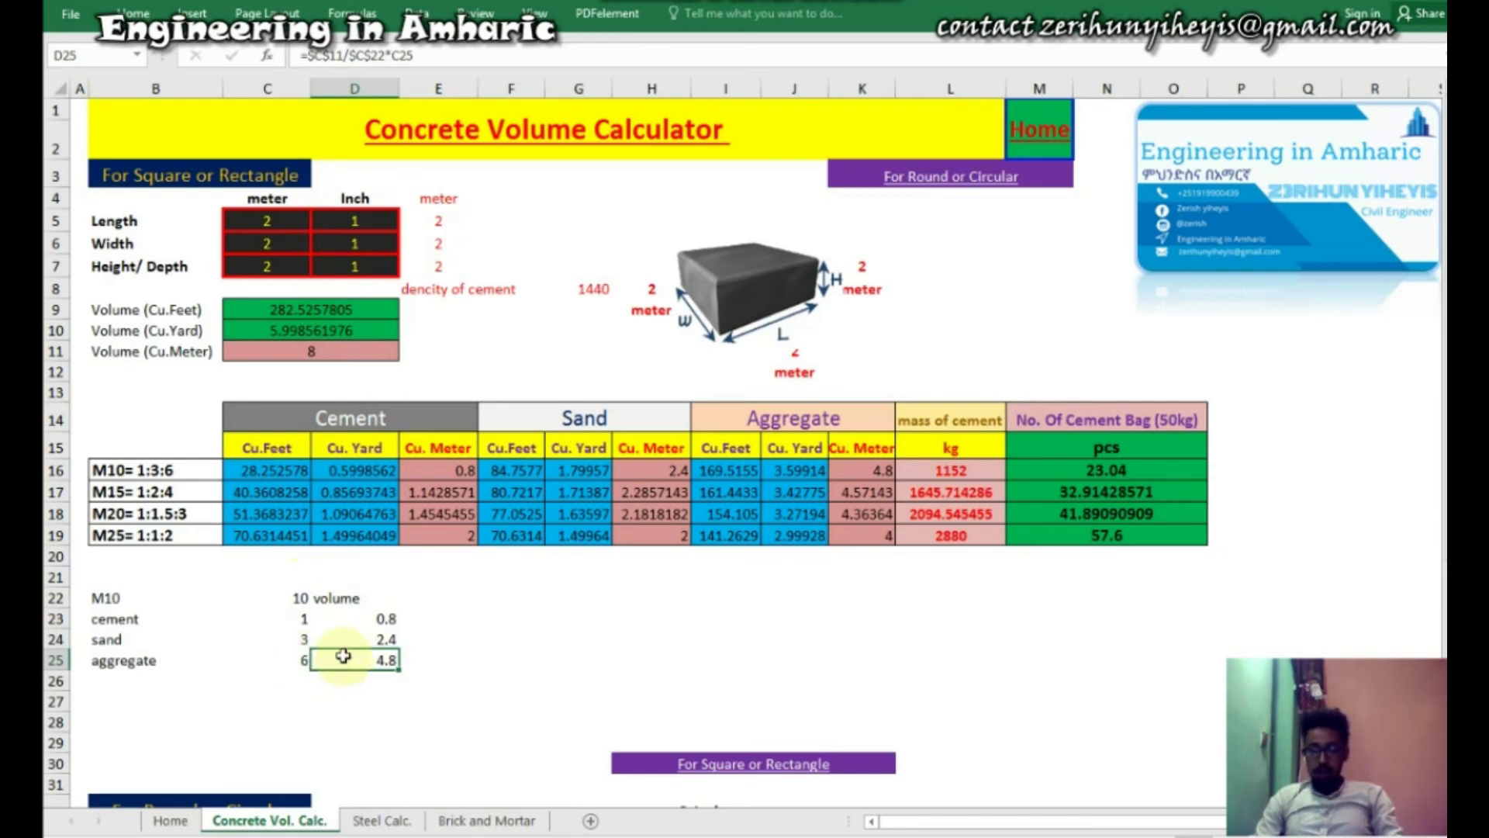
left_click(440, 469)
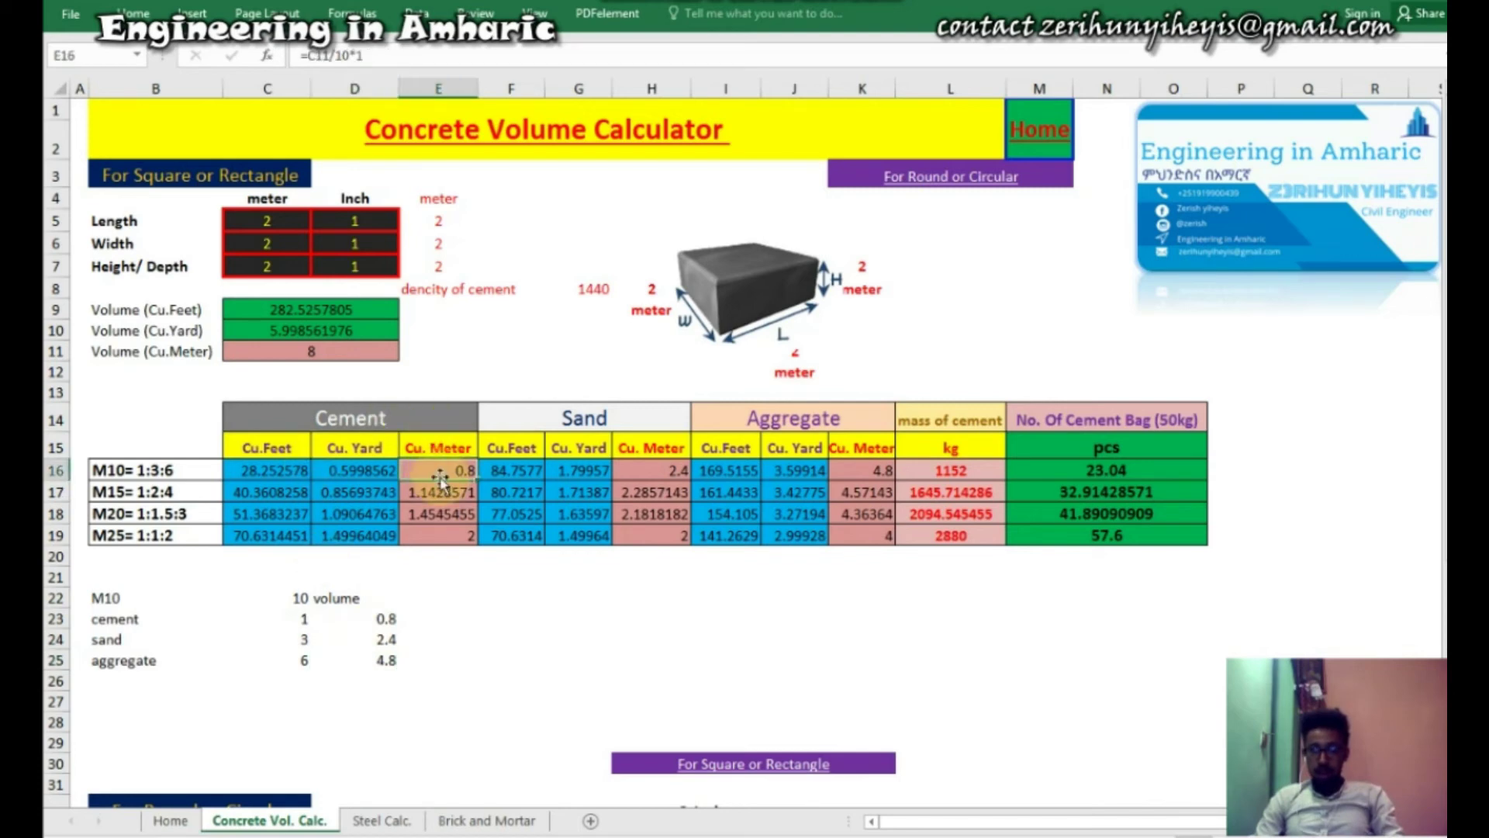
left_click(419, 514)
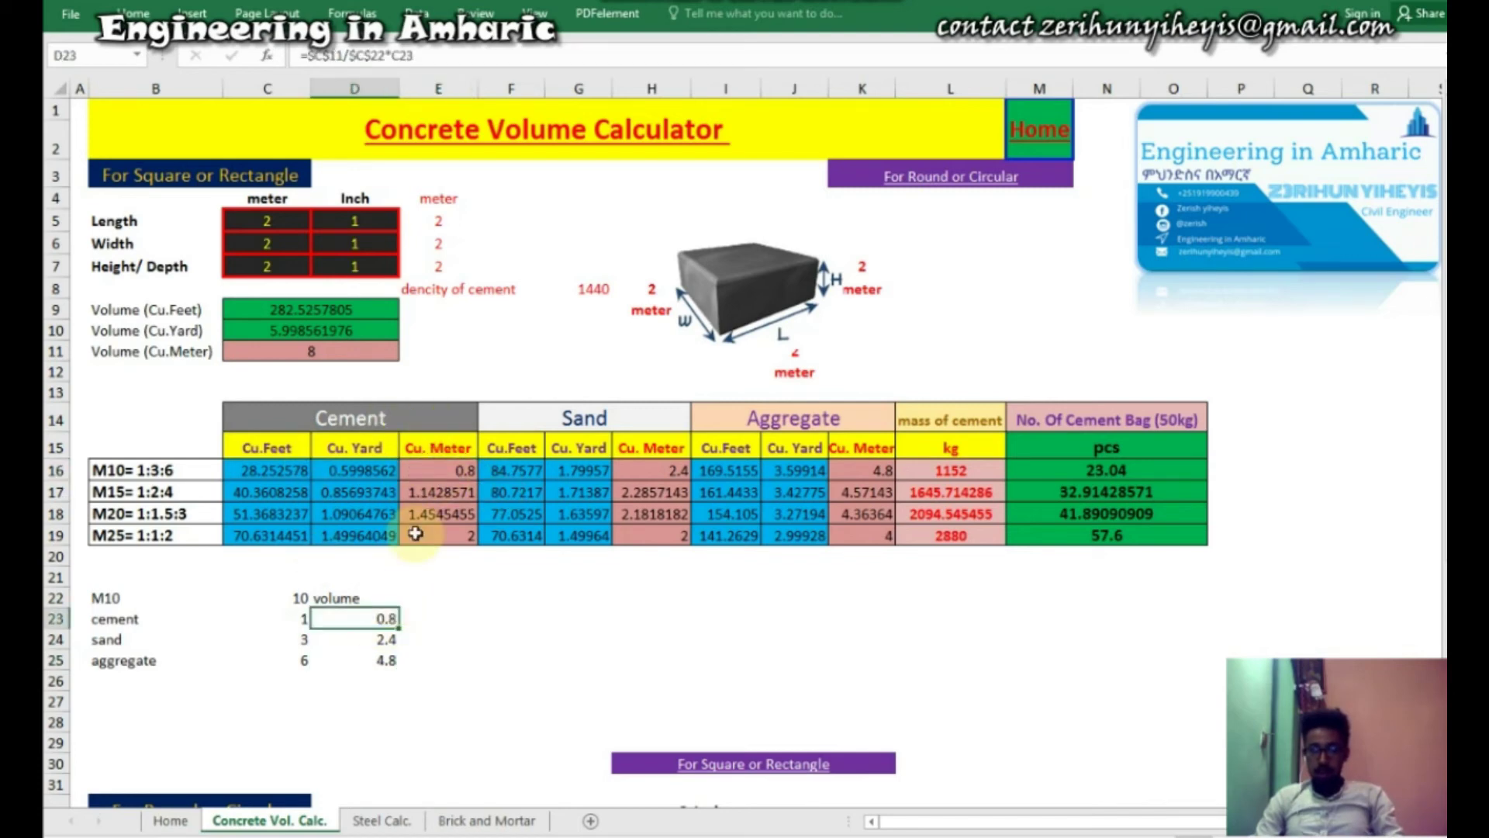
left_click(434, 469)
left_click(665, 469)
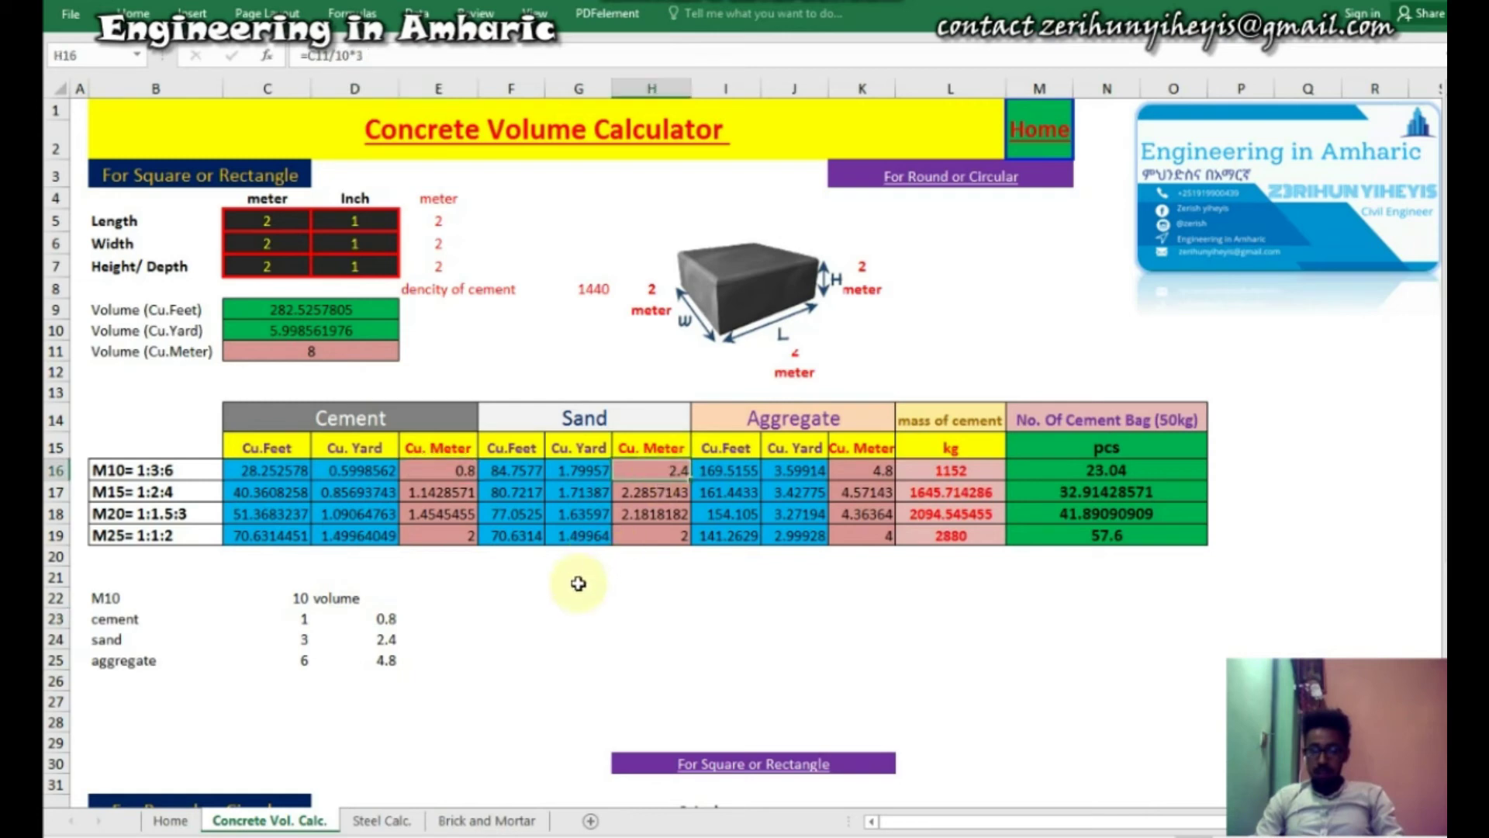
left_click(384, 638)
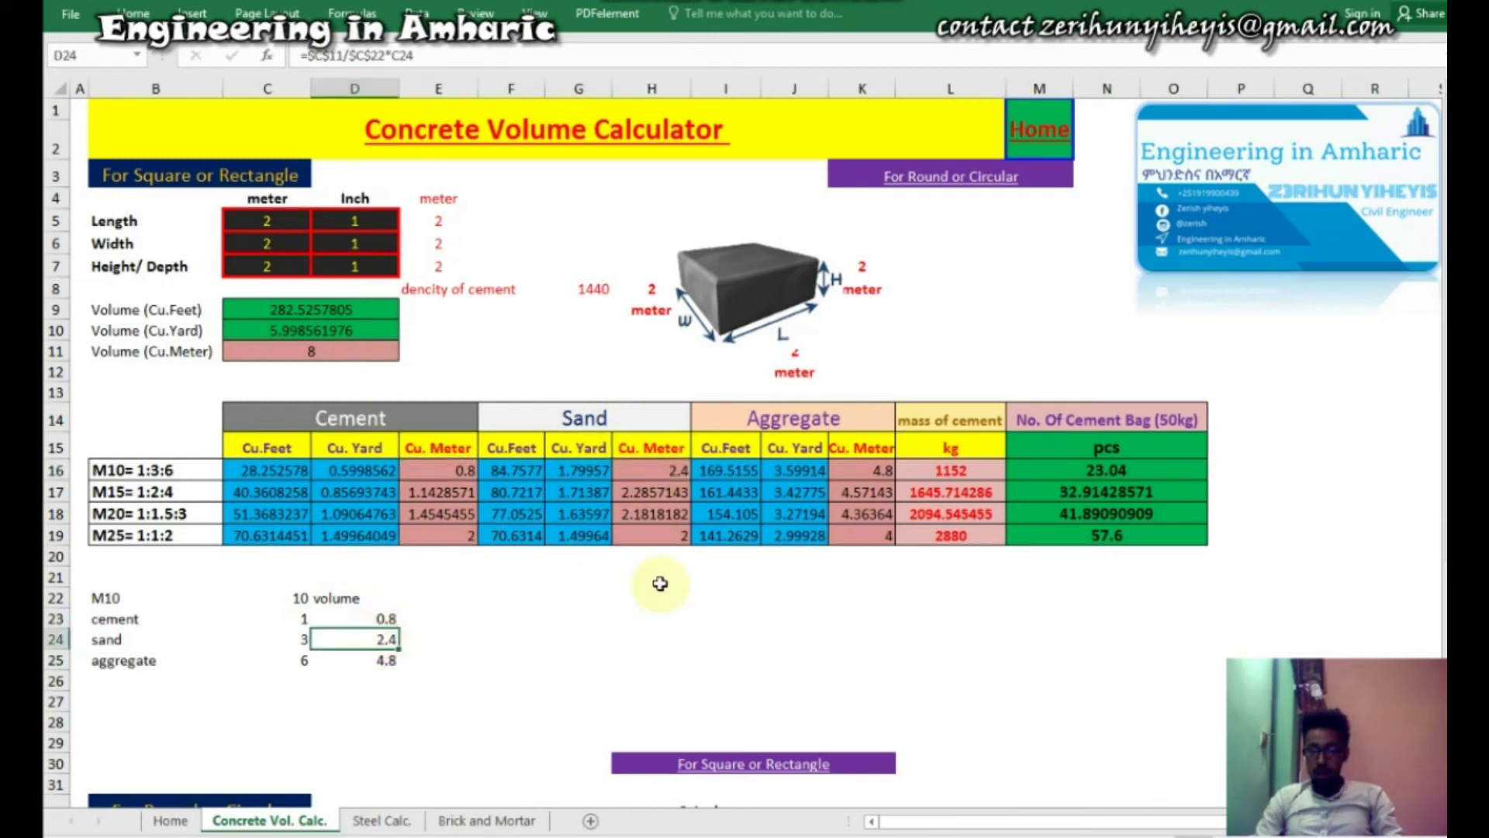
left_click(859, 470)
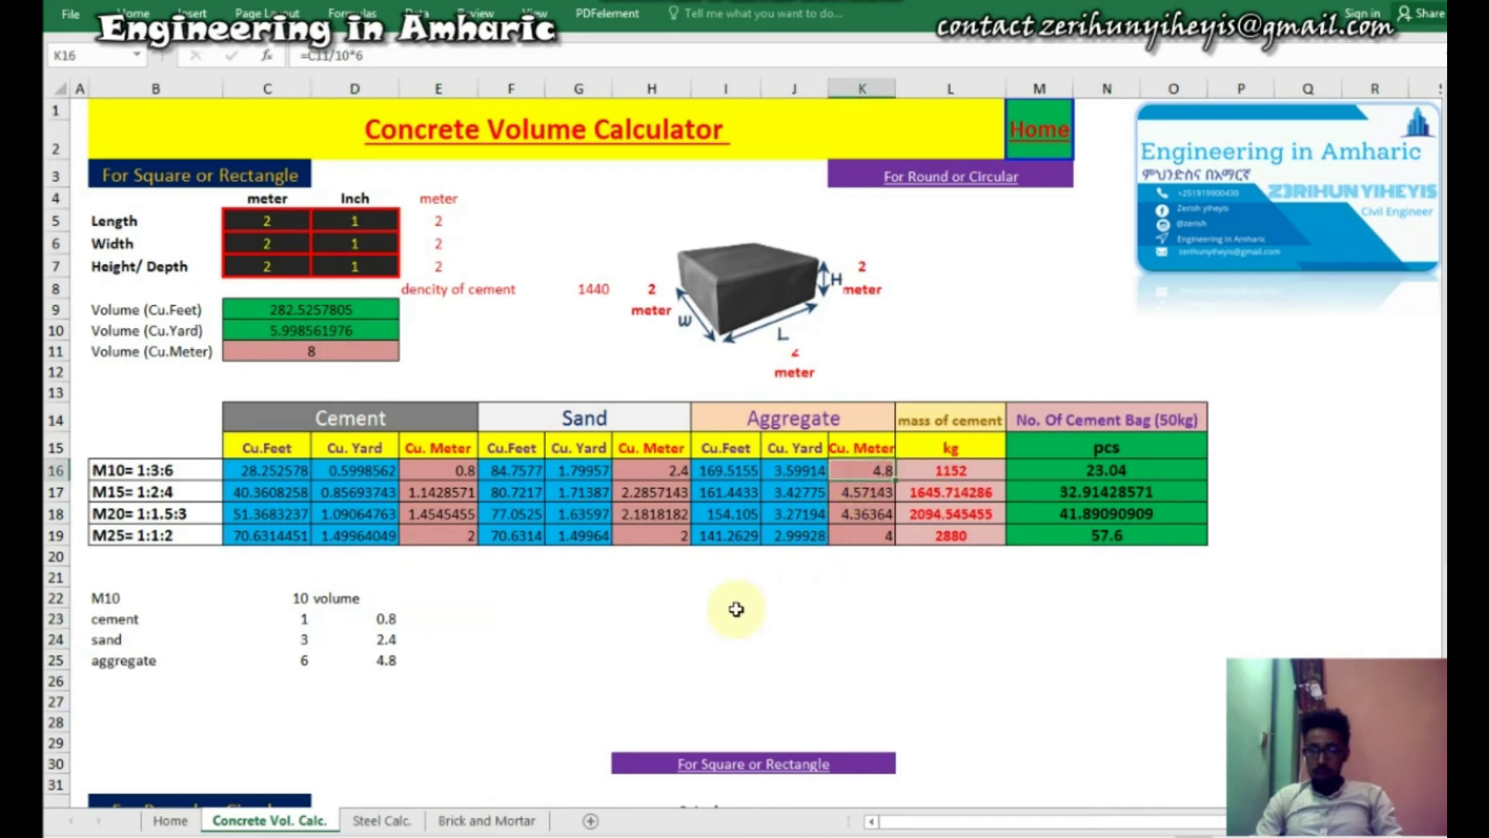
left_click(382, 662)
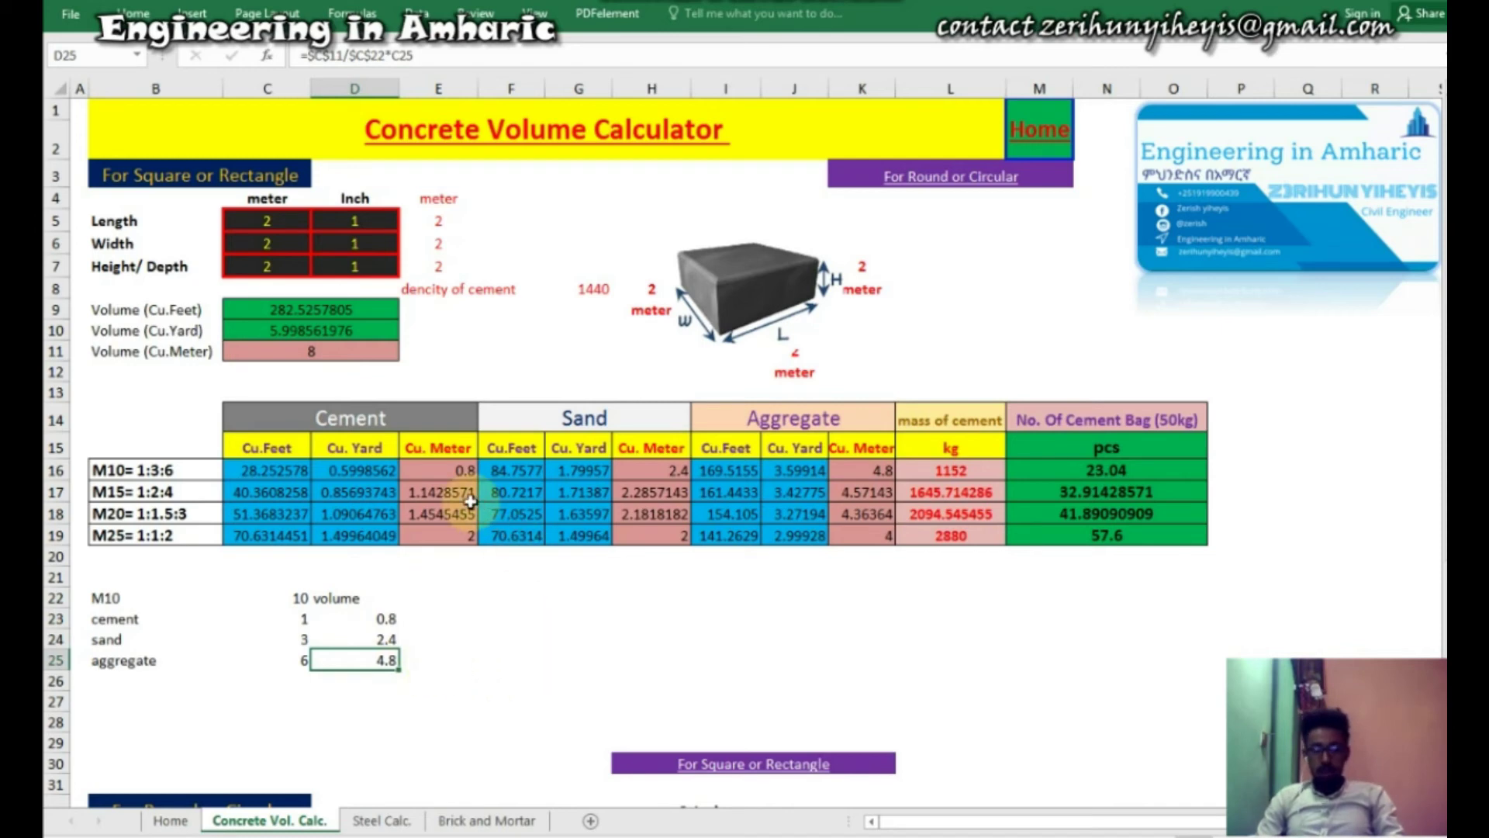
left_click_drag(380, 660, 389, 618)
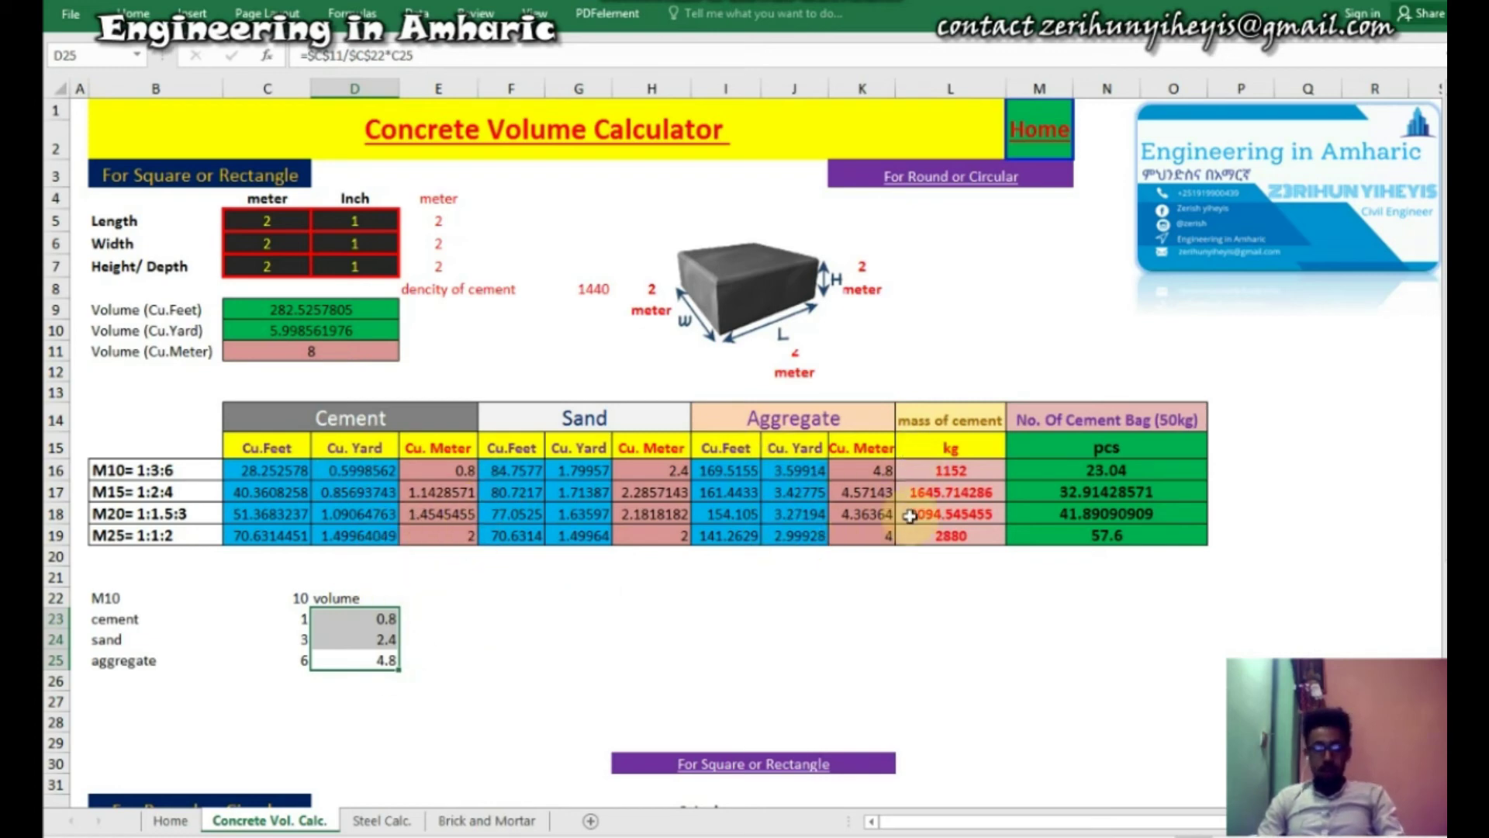
left_click(453, 474)
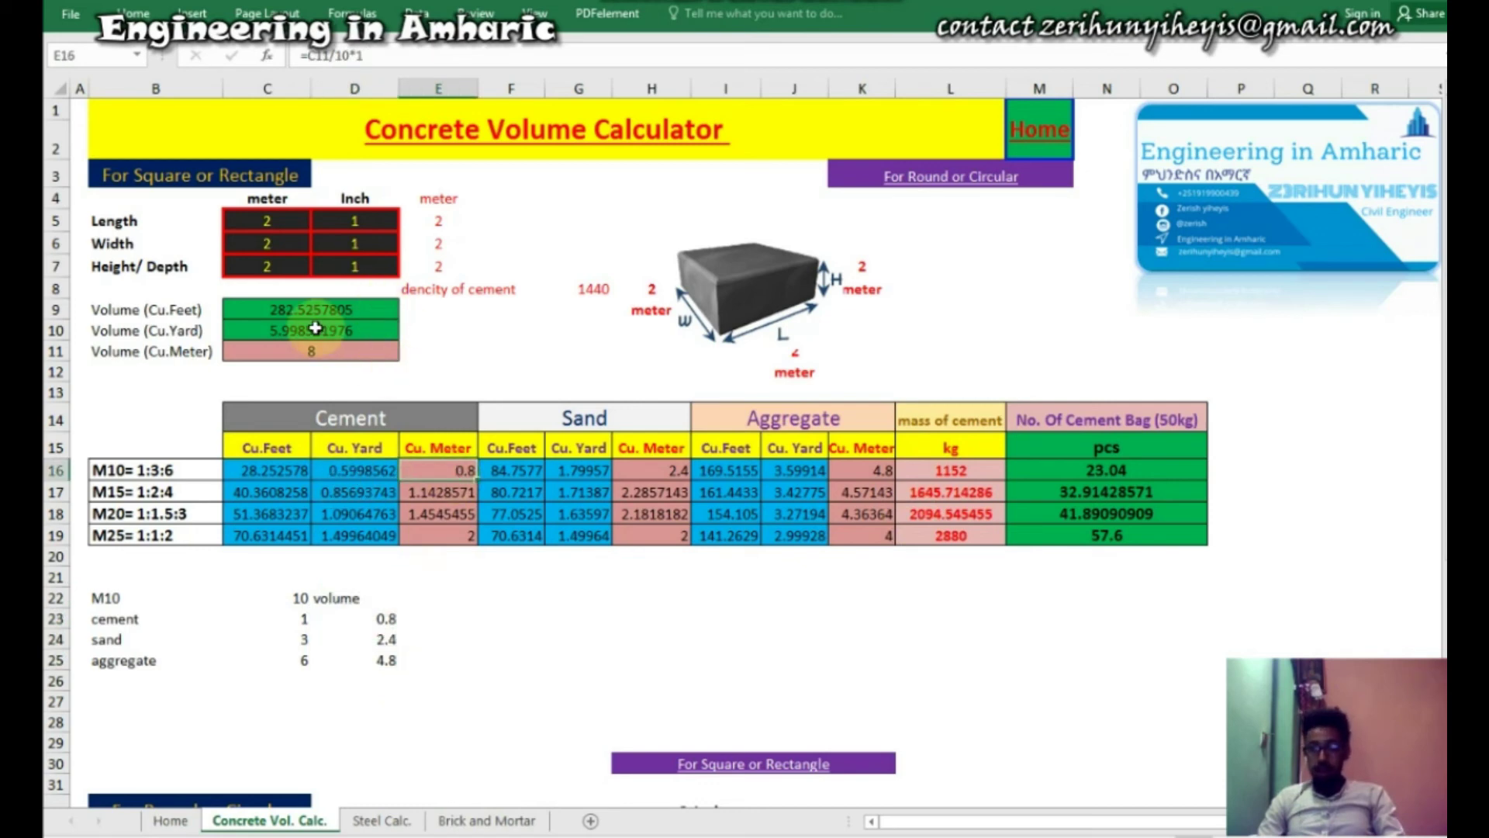
left_click(313, 324)
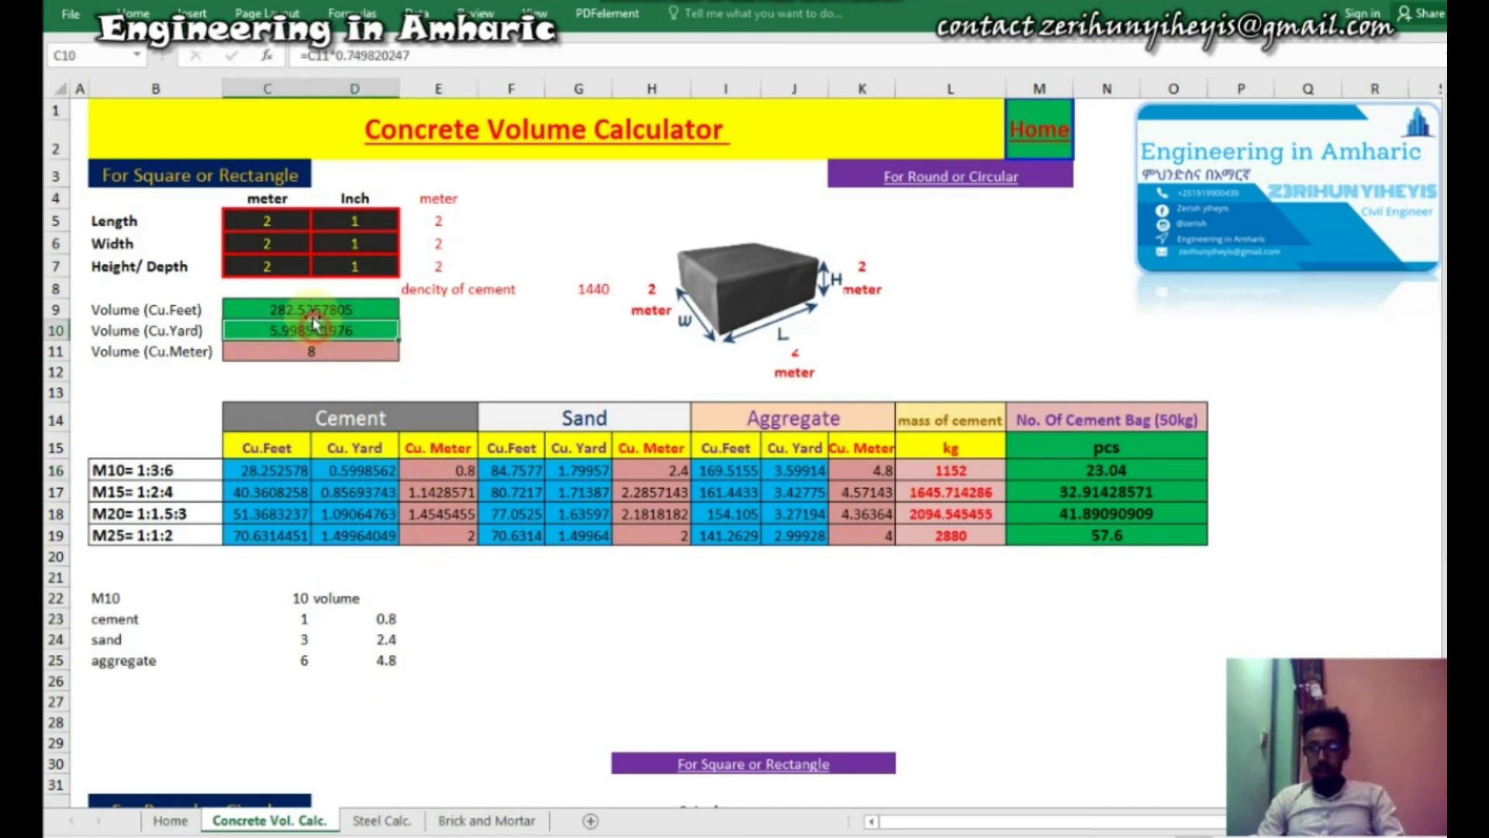
double_click(351, 473)
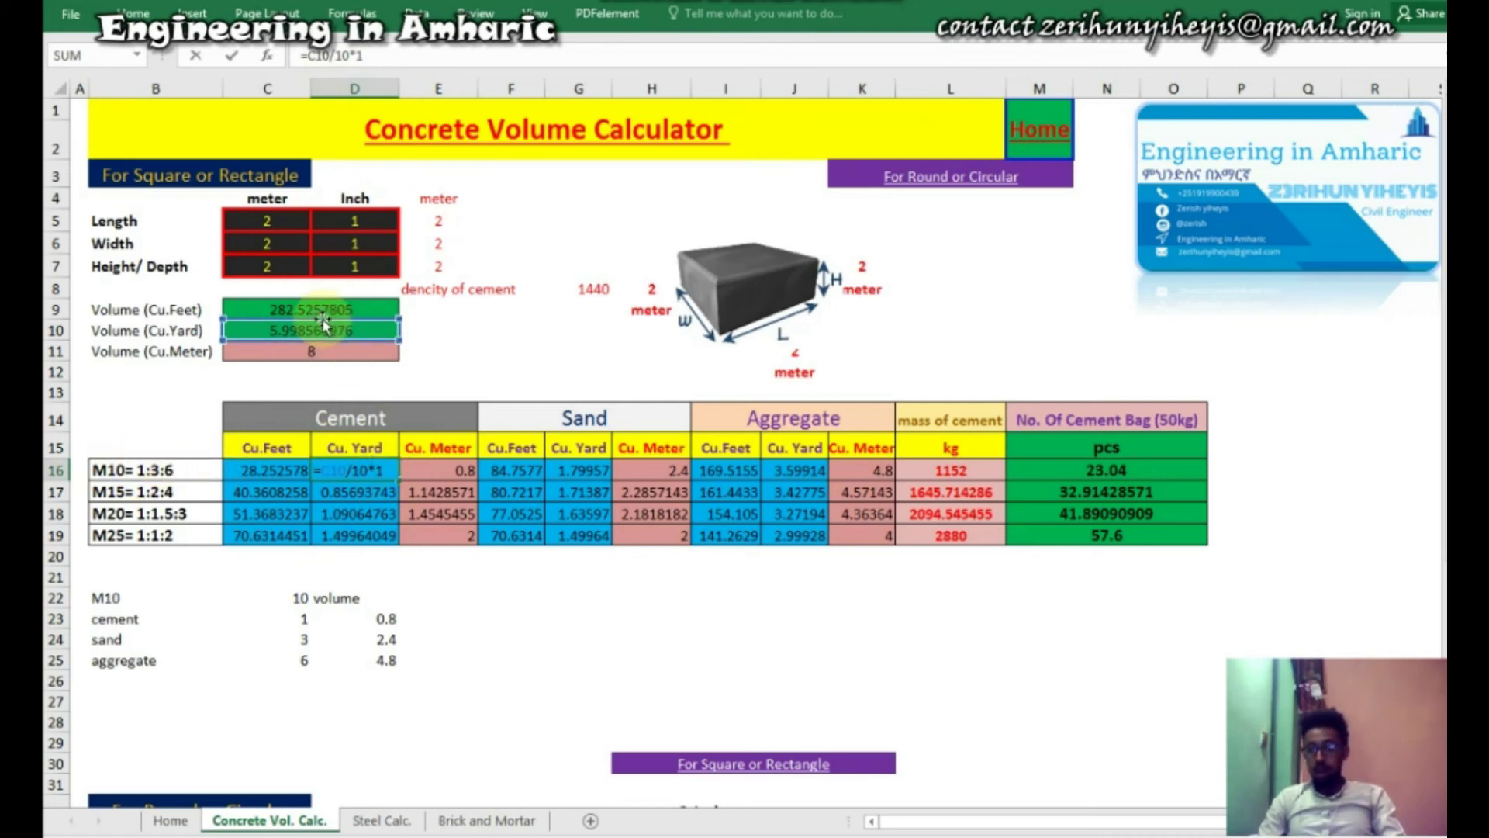
key("Return")
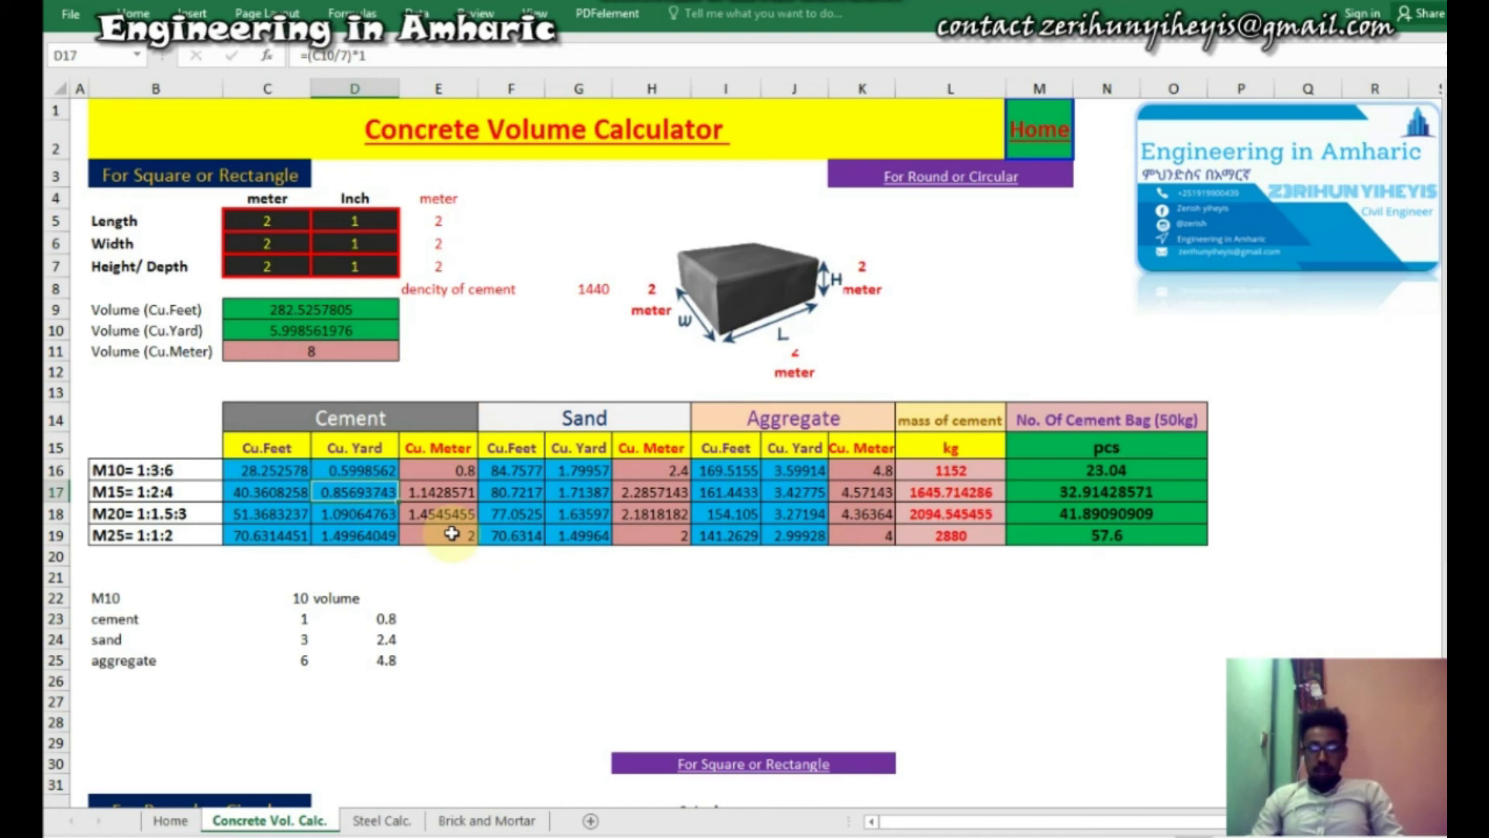
left_click(433, 469)
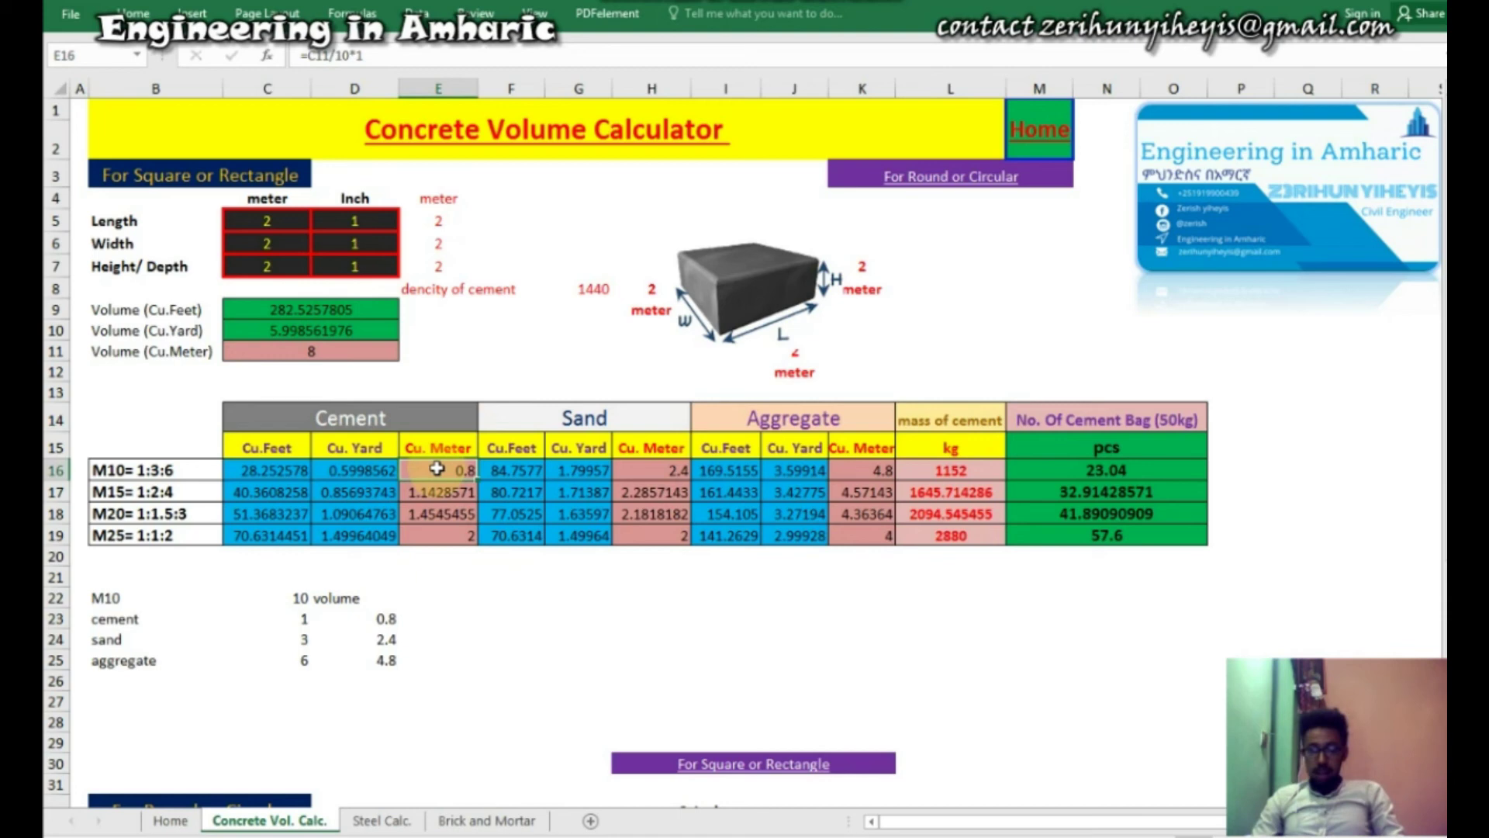
left_click(654, 465)
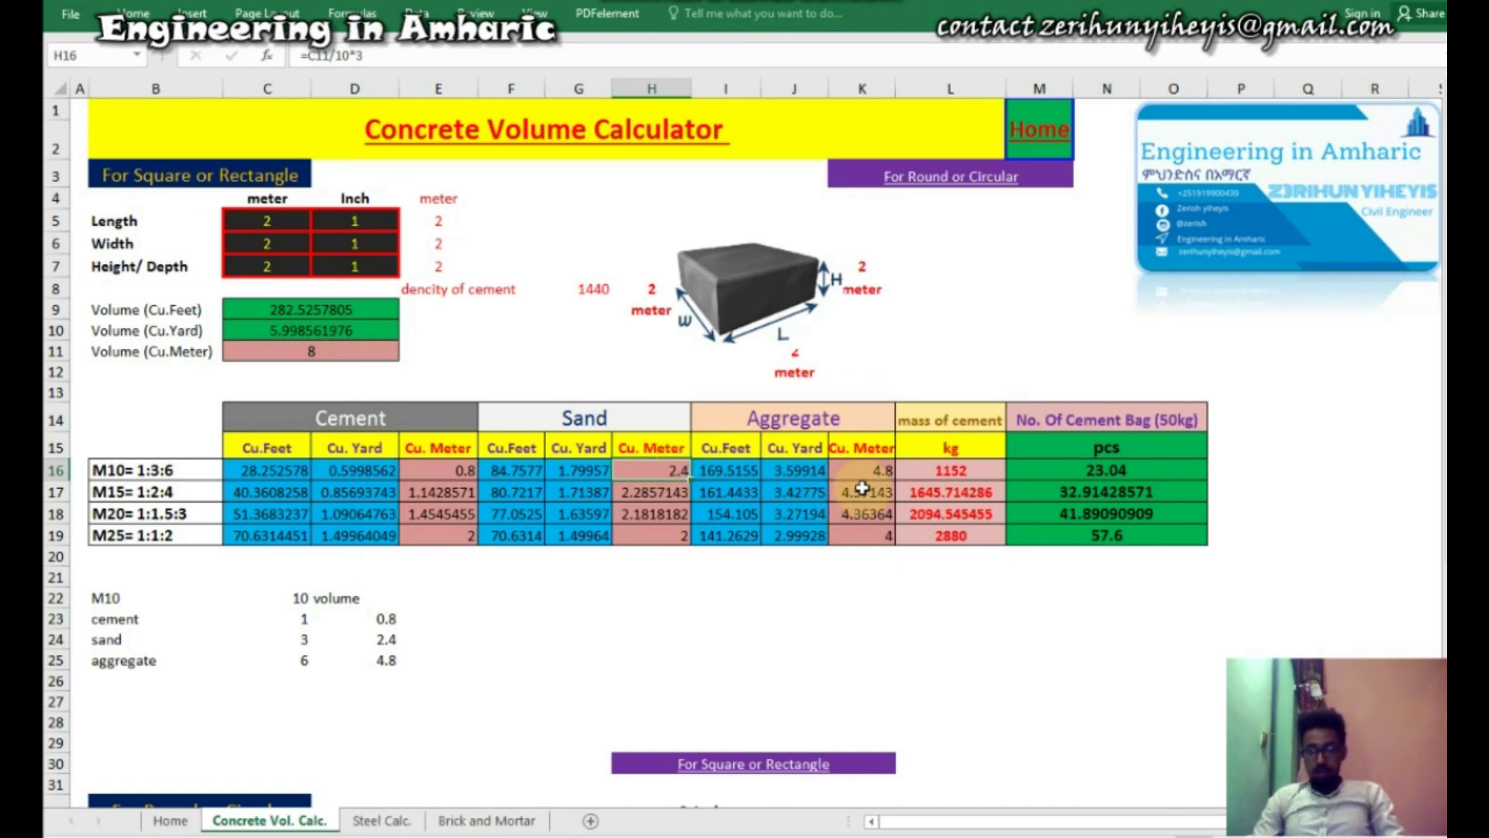
left_click(591, 292)
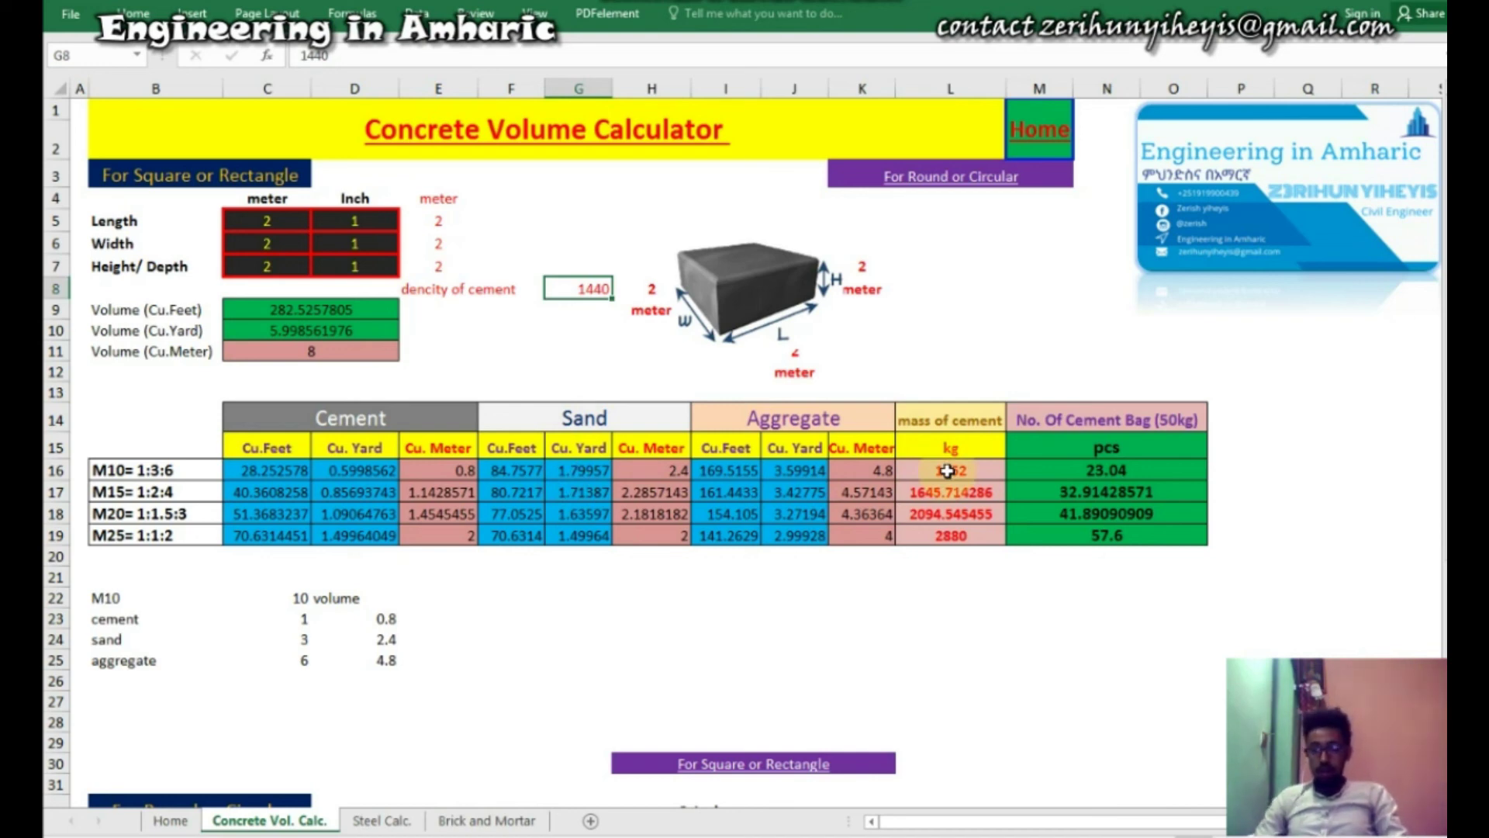
double_click(948, 471)
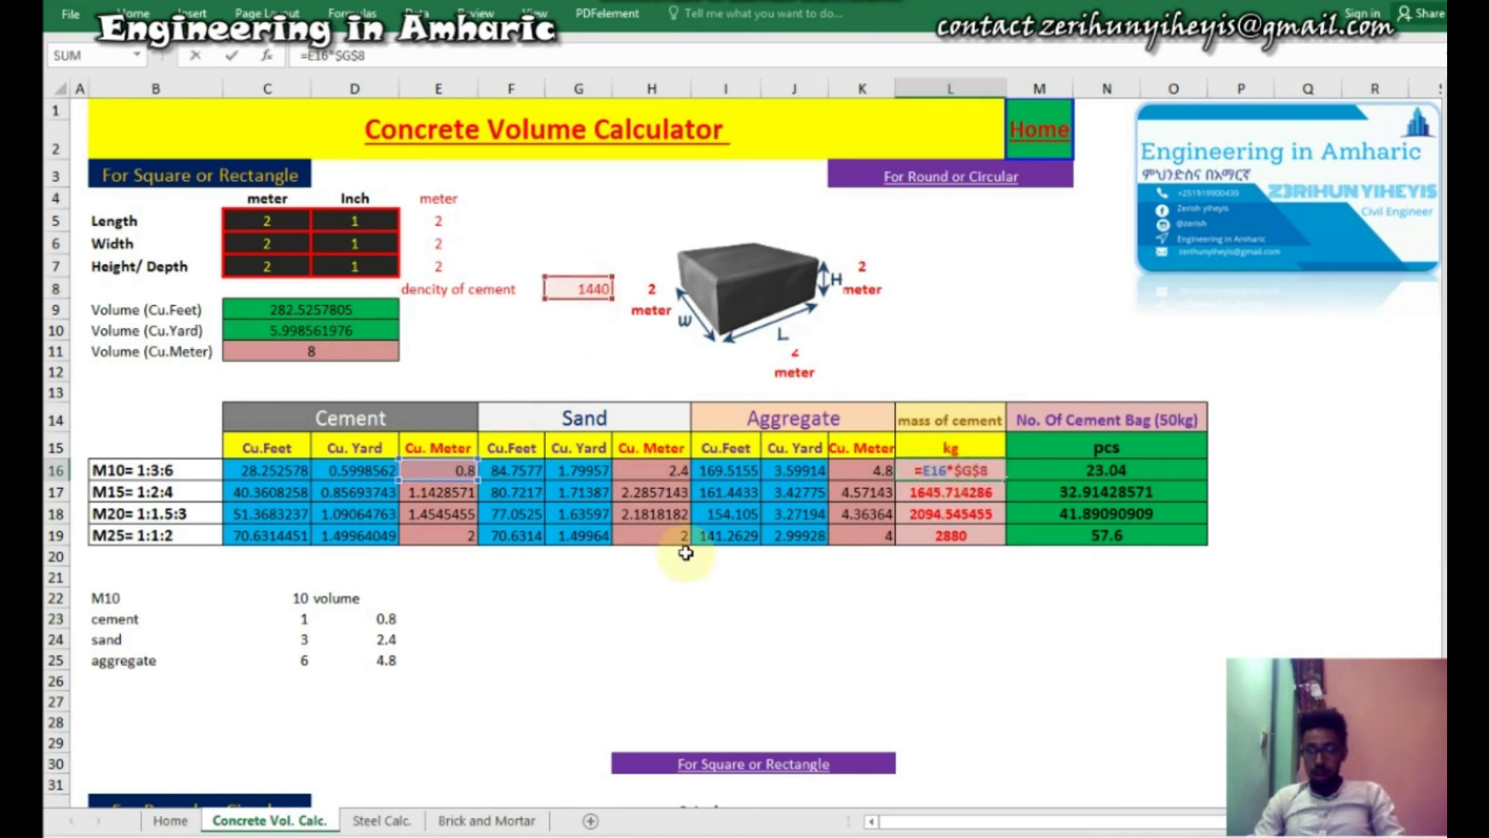
key("Return")
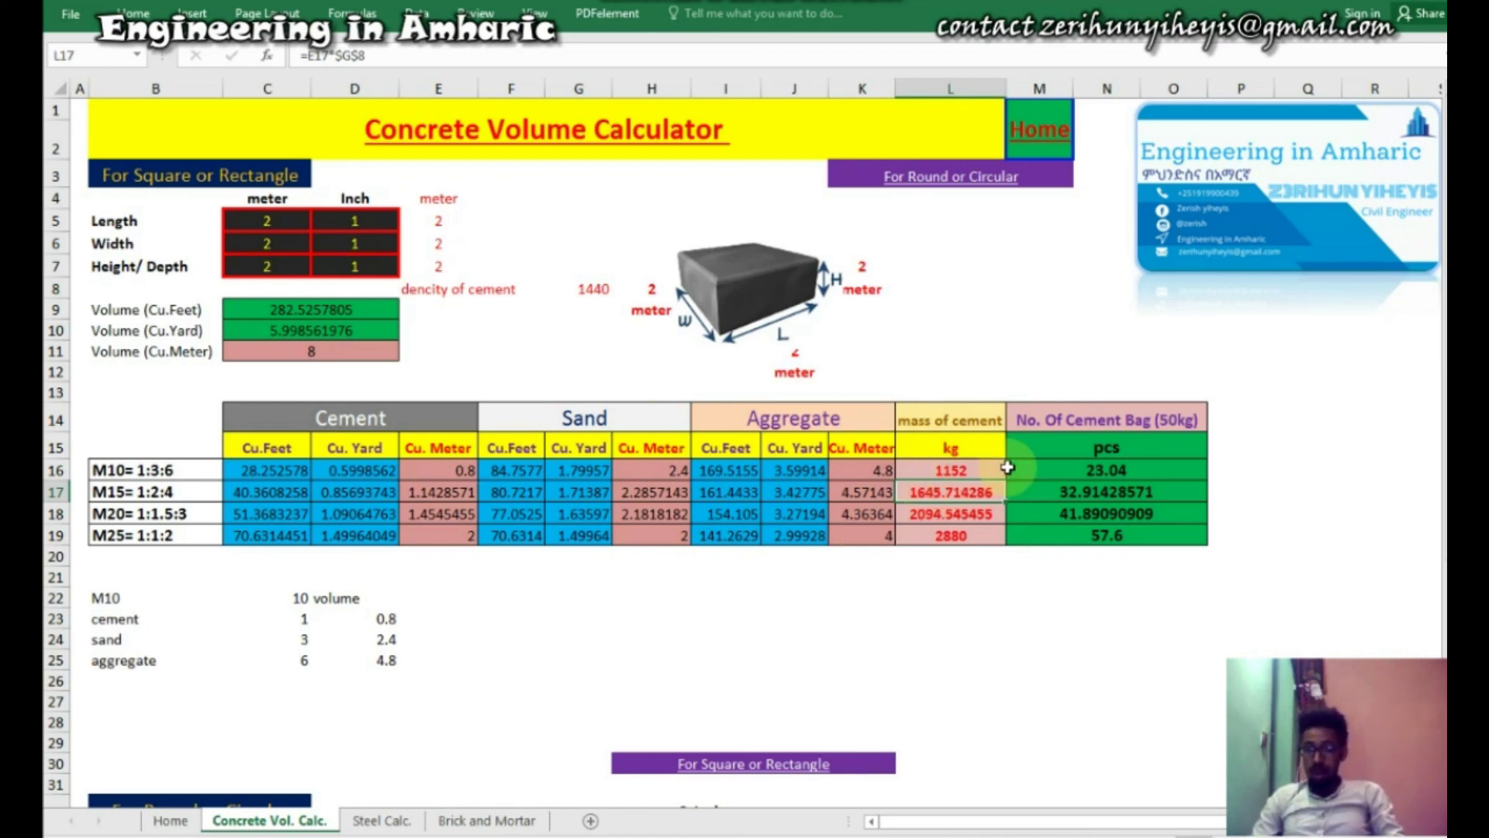
double_click(1091, 472)
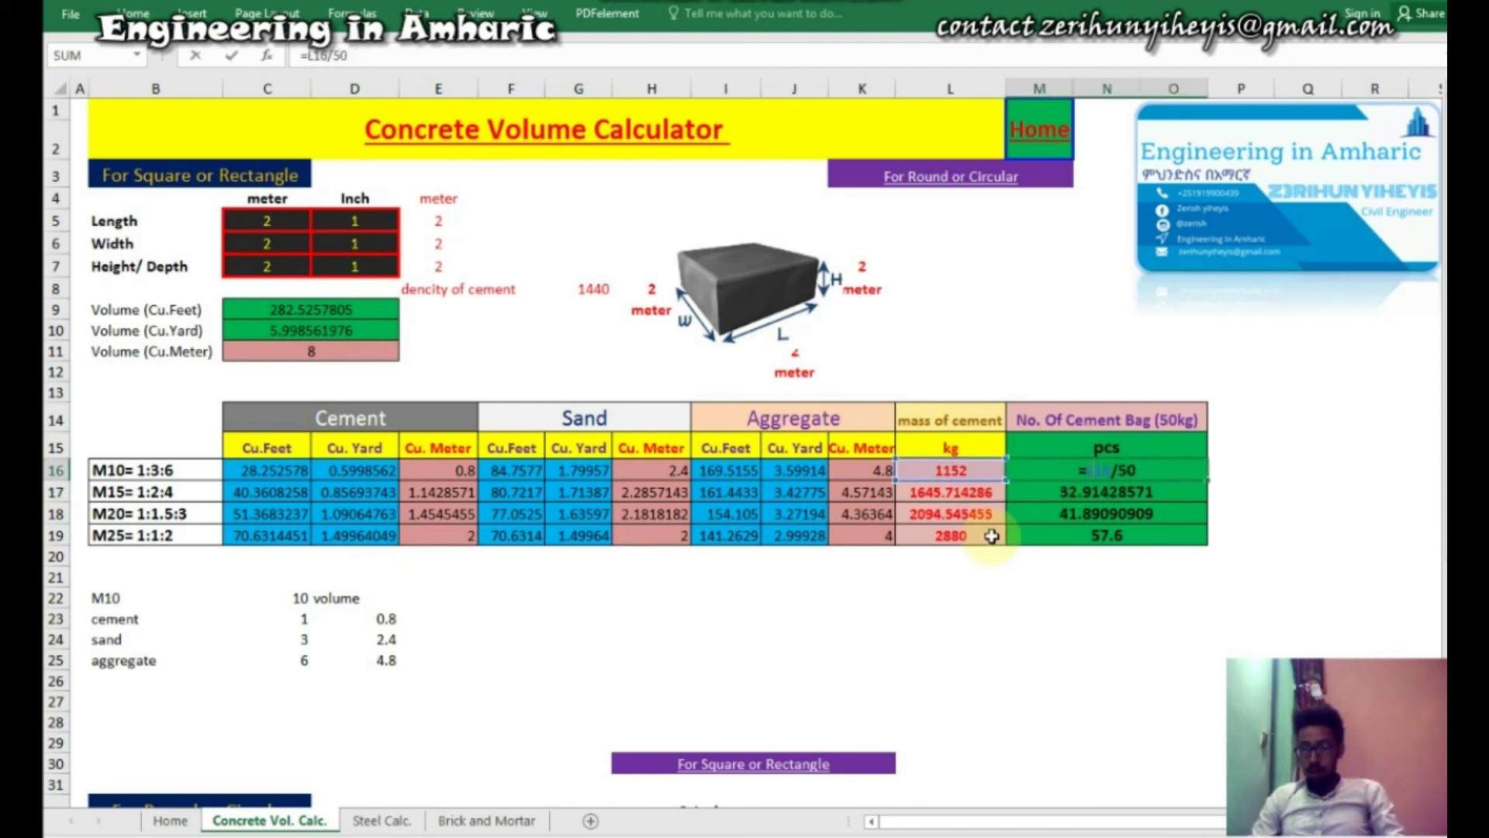
key("Return")
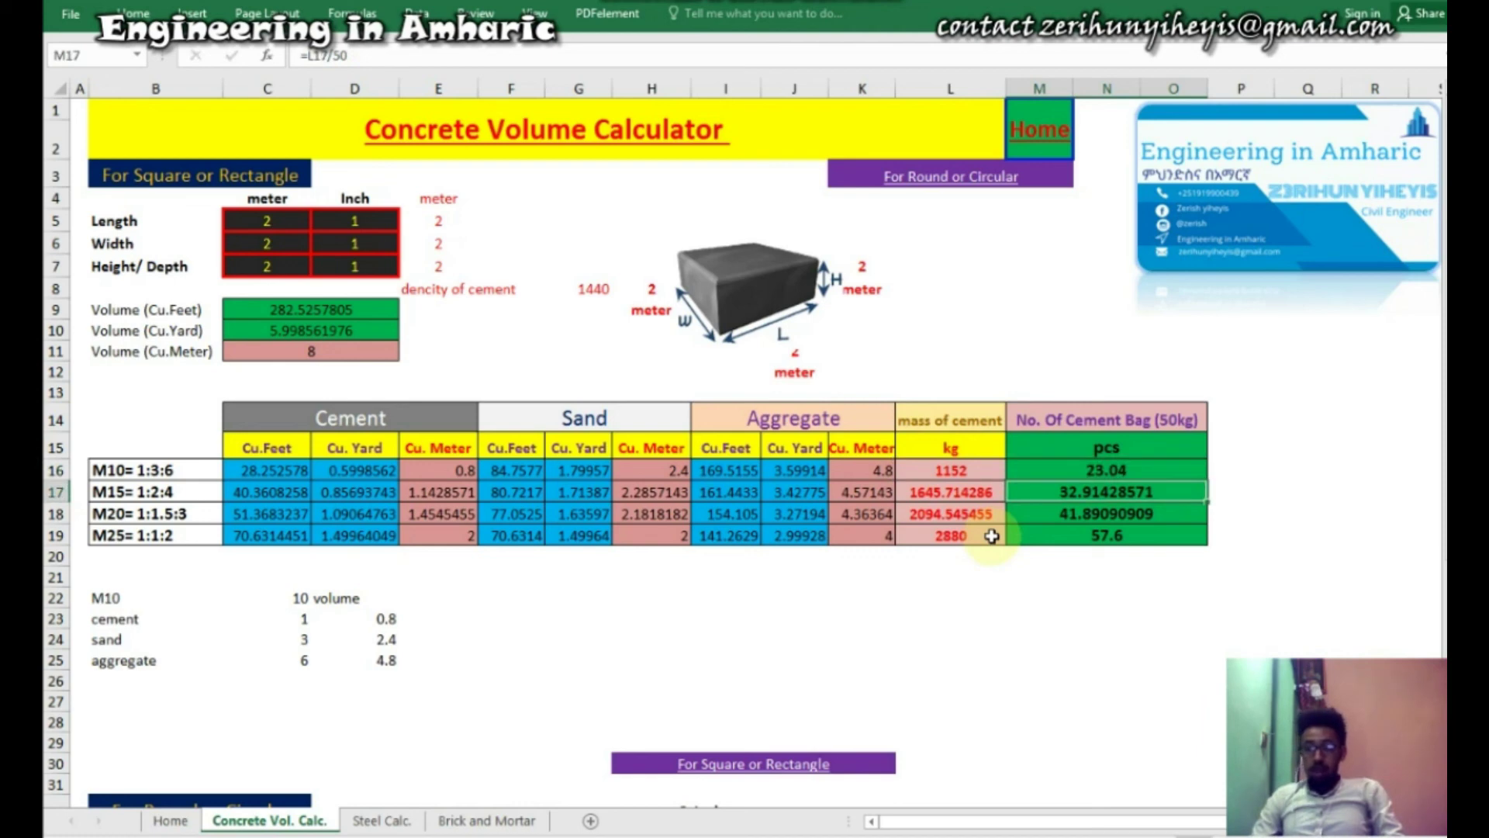